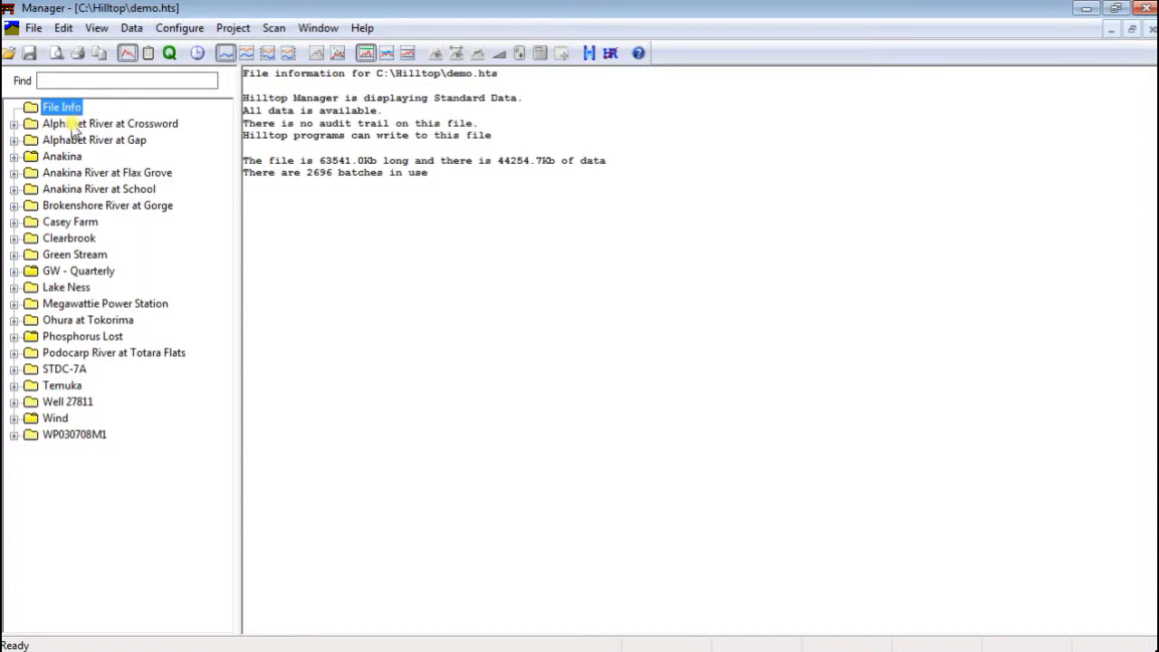
View the summary of the Alphabet River at Crossword site and browse its neighbouring sites in the tree, returning to it.
{"action": "left_click", "coordinate": [75, 127]}
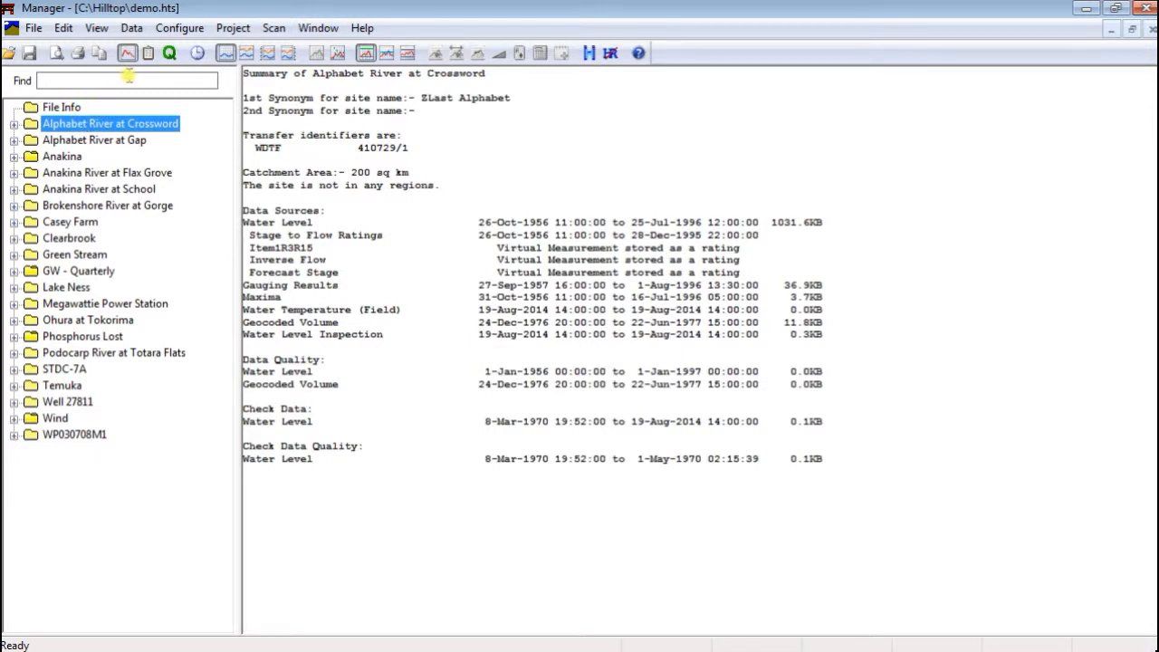
{"action": "key", "text": "Down"}
{"action": "key", "text": "Down"}
{"action": "key", "text": "Down"}
{"action": "key", "text": "Down"}
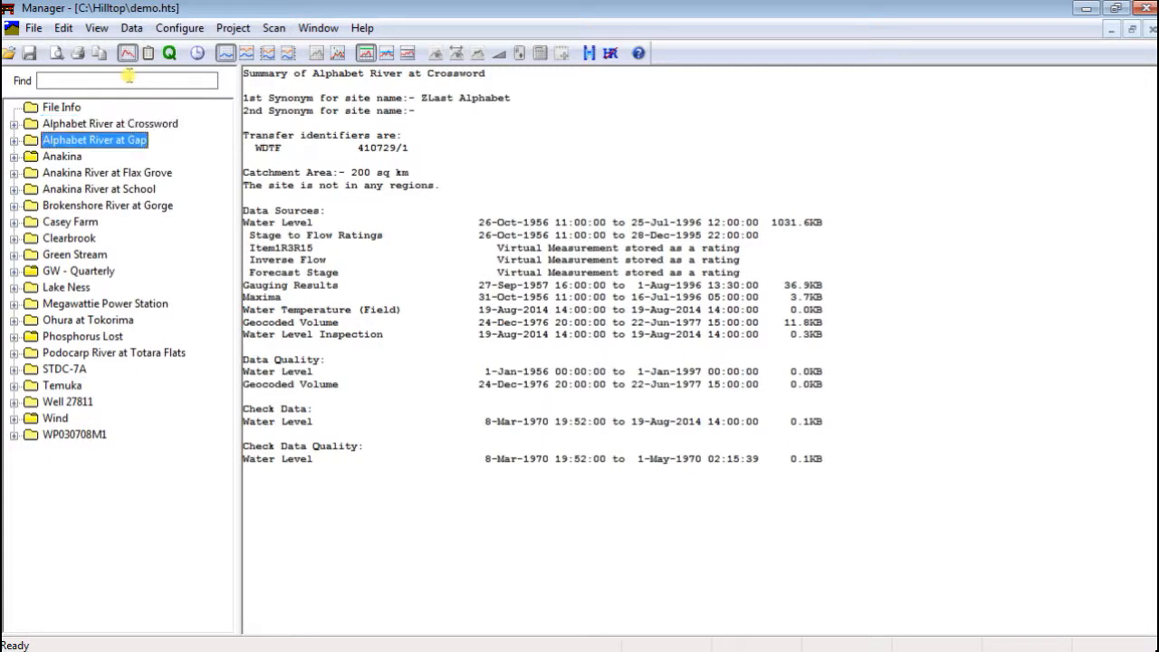
{"action": "key", "text": "Up"}
{"action": "key", "text": "Up"}
{"action": "key", "text": "Up"}
{"action": "key", "text": "Up"}
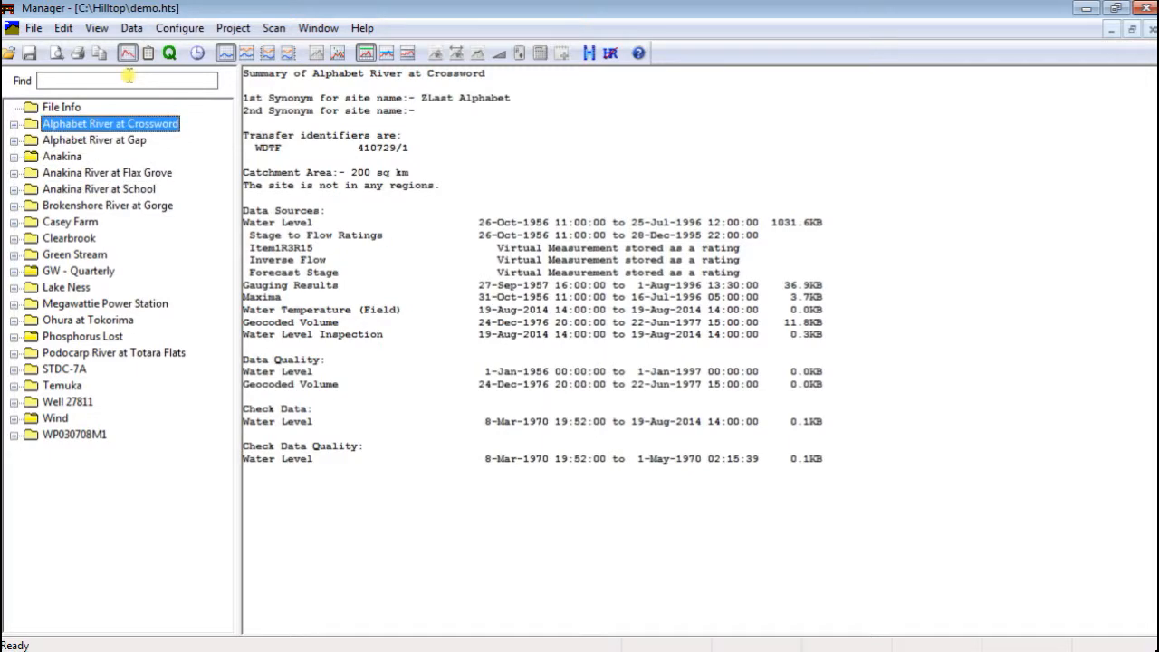
Expand the Alphabet River at Crossword site, view its Flow graph, and collapse the site again.
{"action": "key", "text": "Right"}
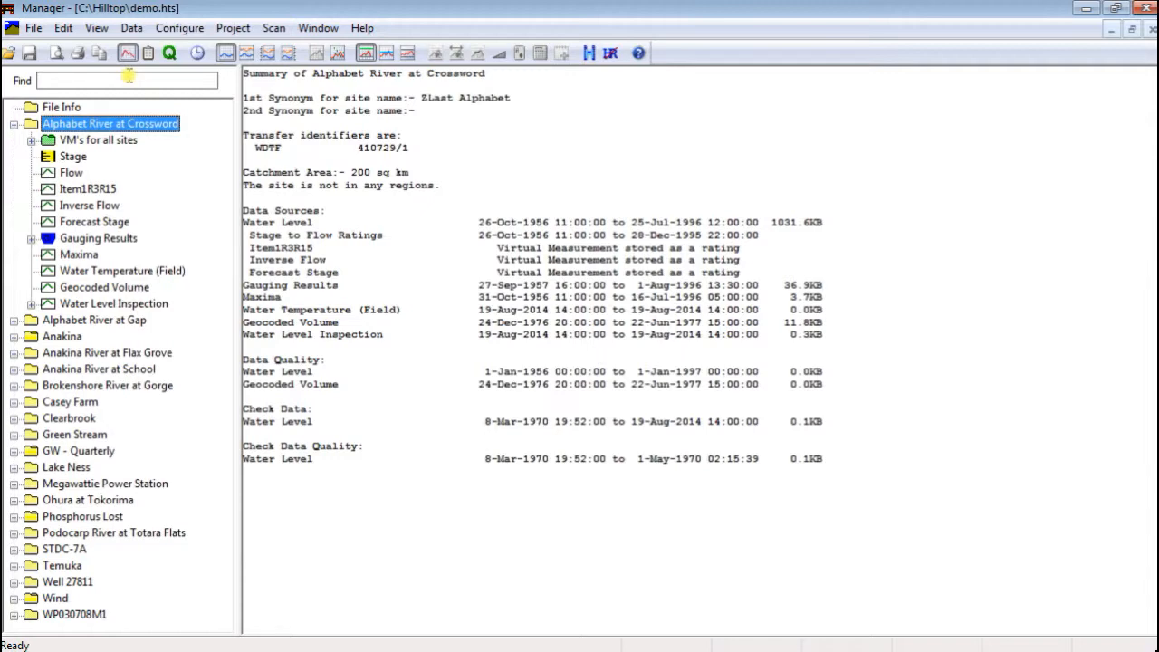
{"action": "key", "text": "Down"}
{"action": "key", "text": "Down"}
{"action": "key", "text": "Down"}
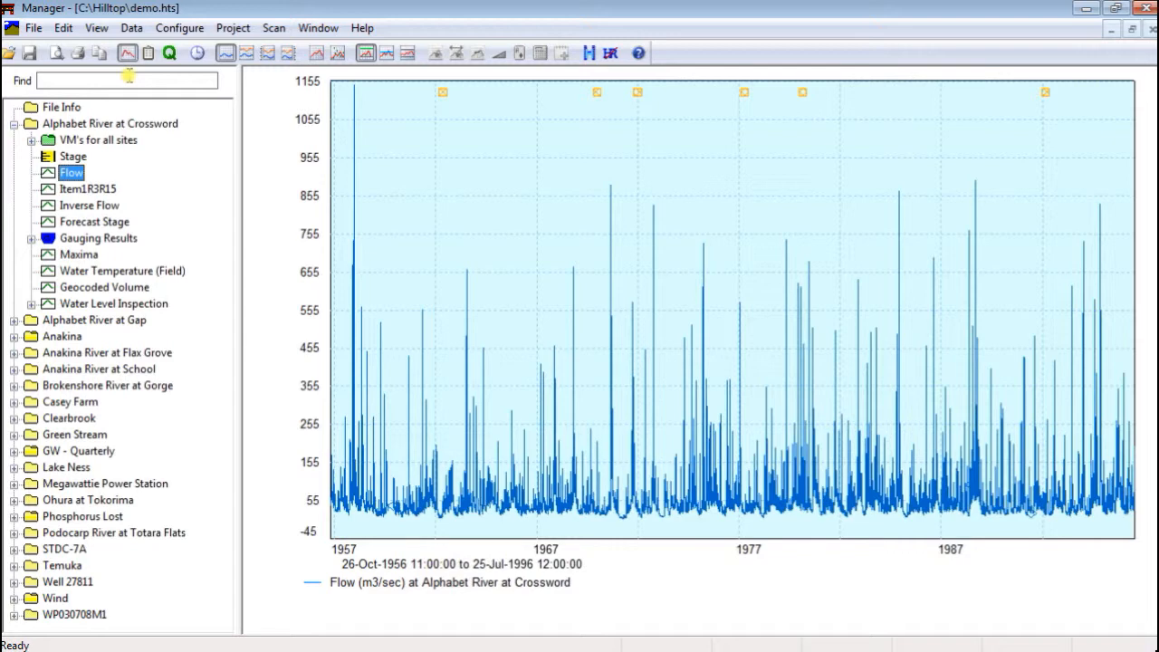
{"action": "key", "text": "Left"}
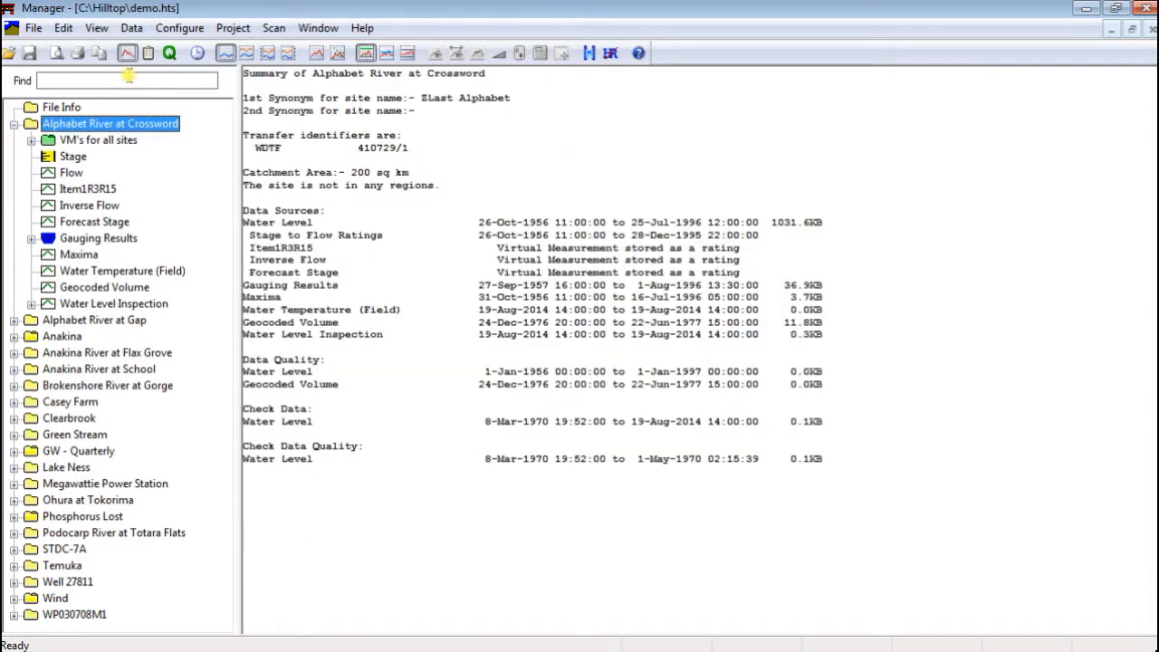
{"action": "key", "text": "Left"}
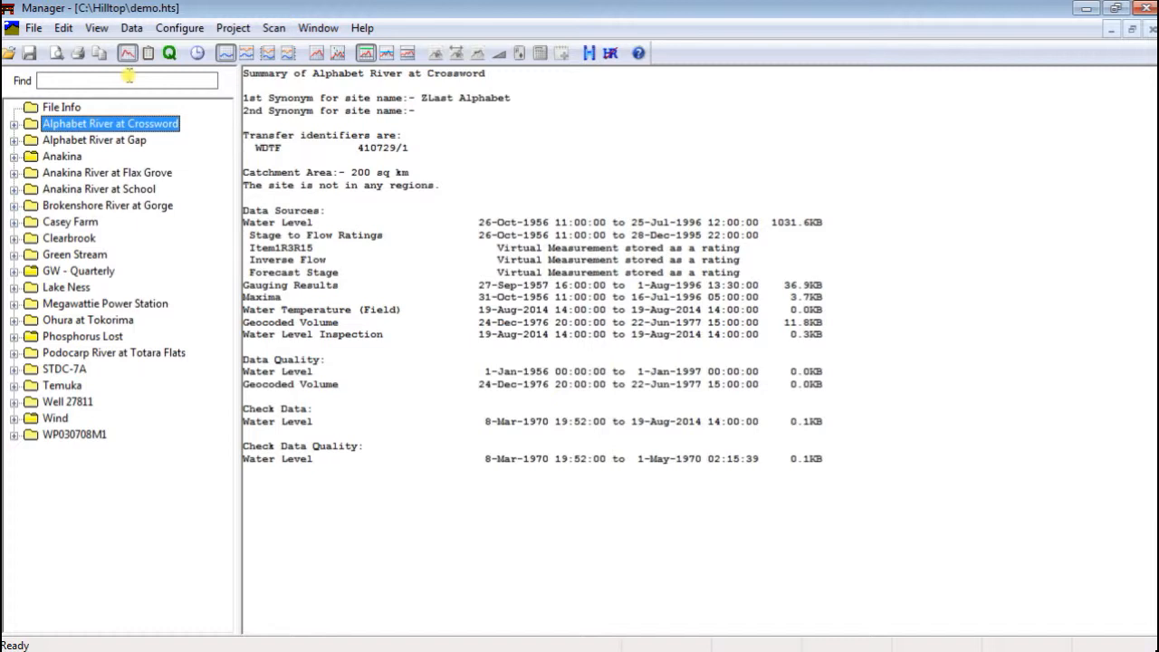
Jump between the File Info entry and the last site in the tree, WP030708M1, to view their summaries.
{"action": "key", "text": "Up"}
{"action": "key", "text": "End"}
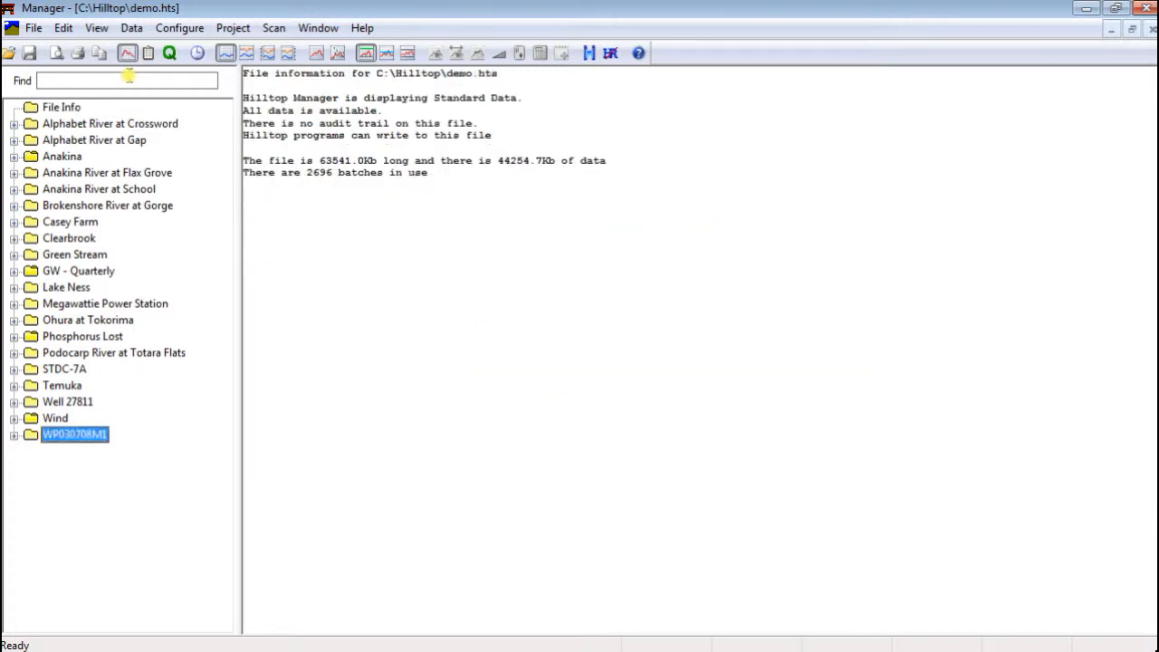
{"action": "key", "text": "Home"}
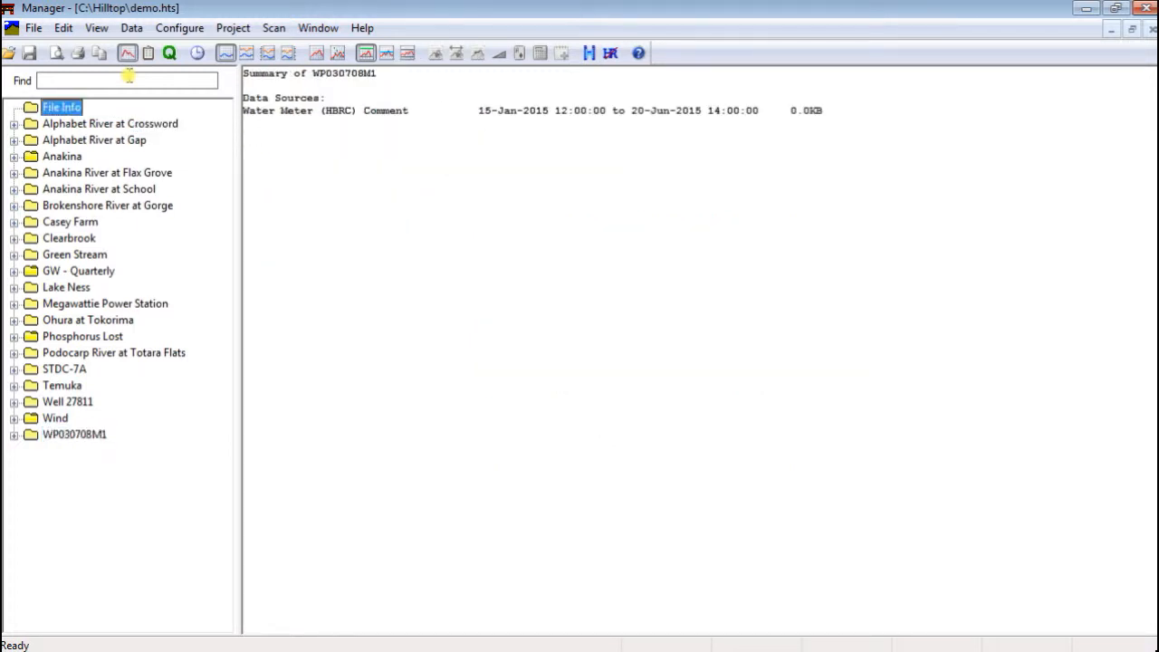
{"action": "key", "text": "End"}
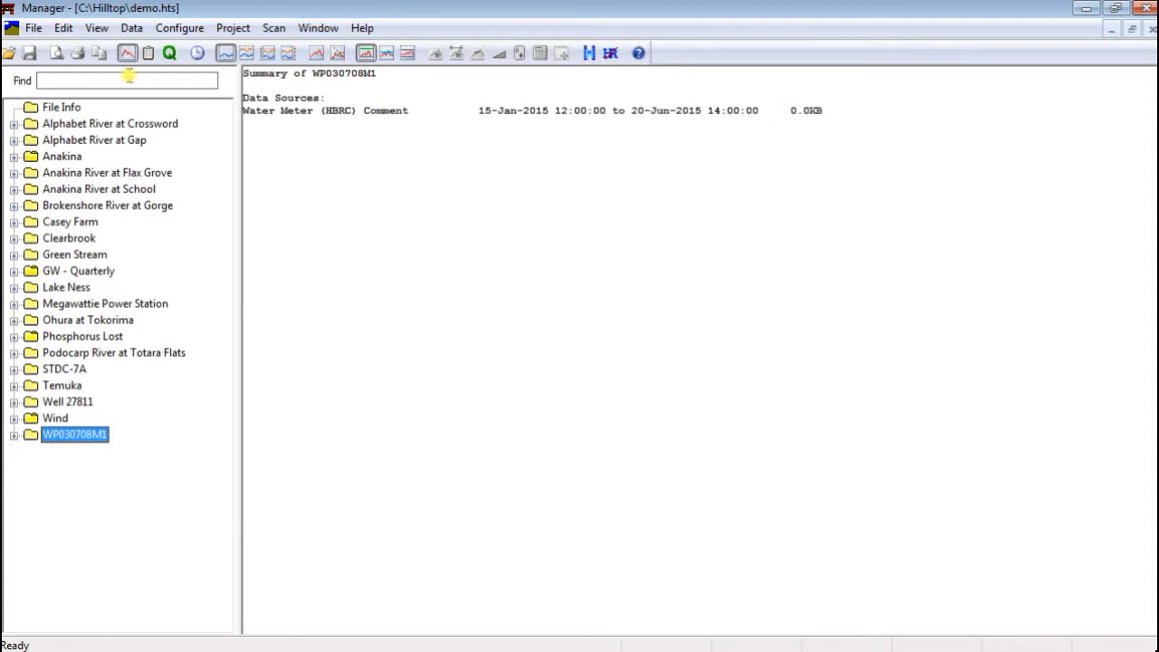
Search the site tree for "l".
{"action": "left_click", "coordinate": [128, 80]}
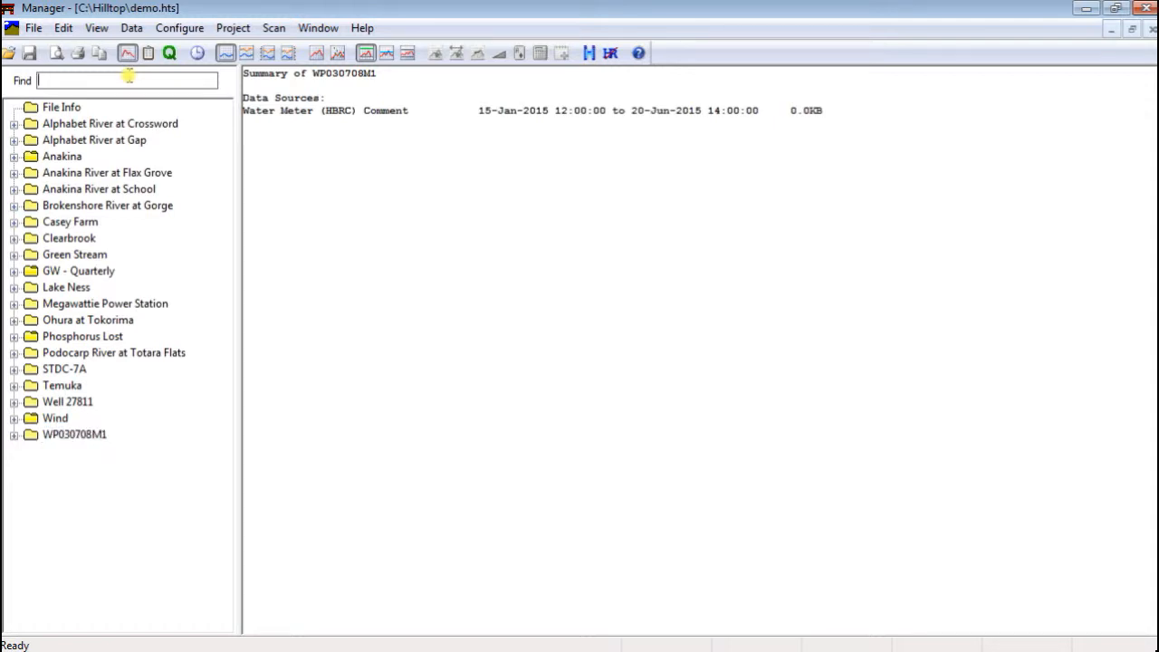
{"action": "type", "text": "l"}
{"action": "key", "text": "Return"}
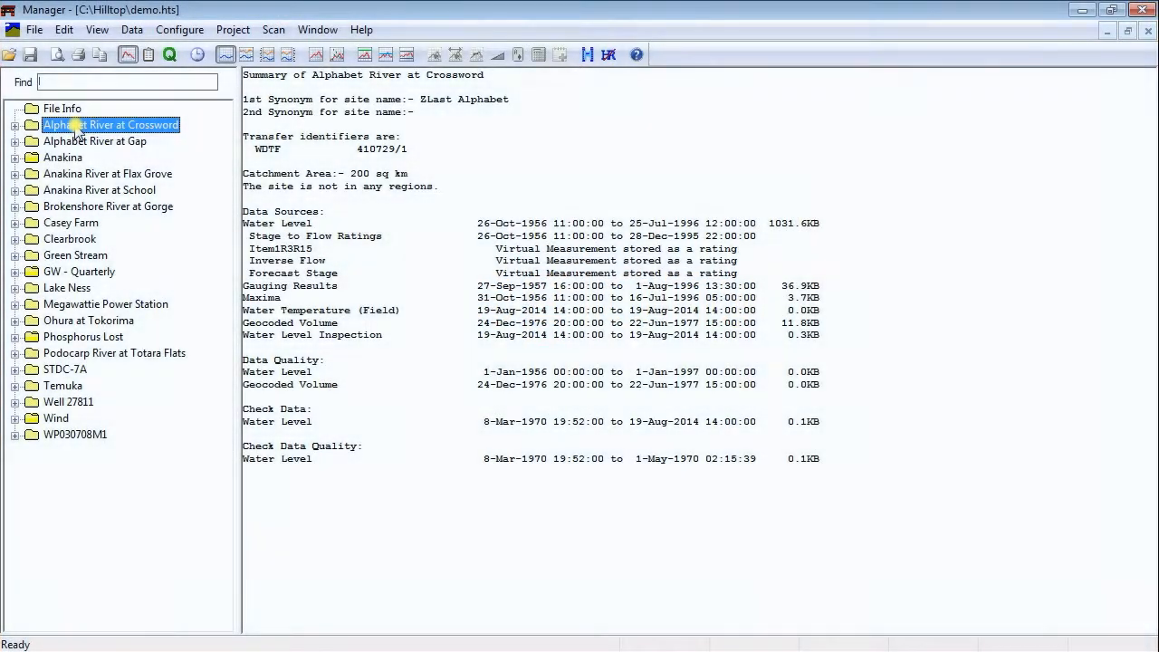
Expand and collapse the Alphabet River at Crossword site, and examine the Anakina region and its Anakina River at Duntroon site.
{"action": "double_click", "coordinate": [77, 127]}
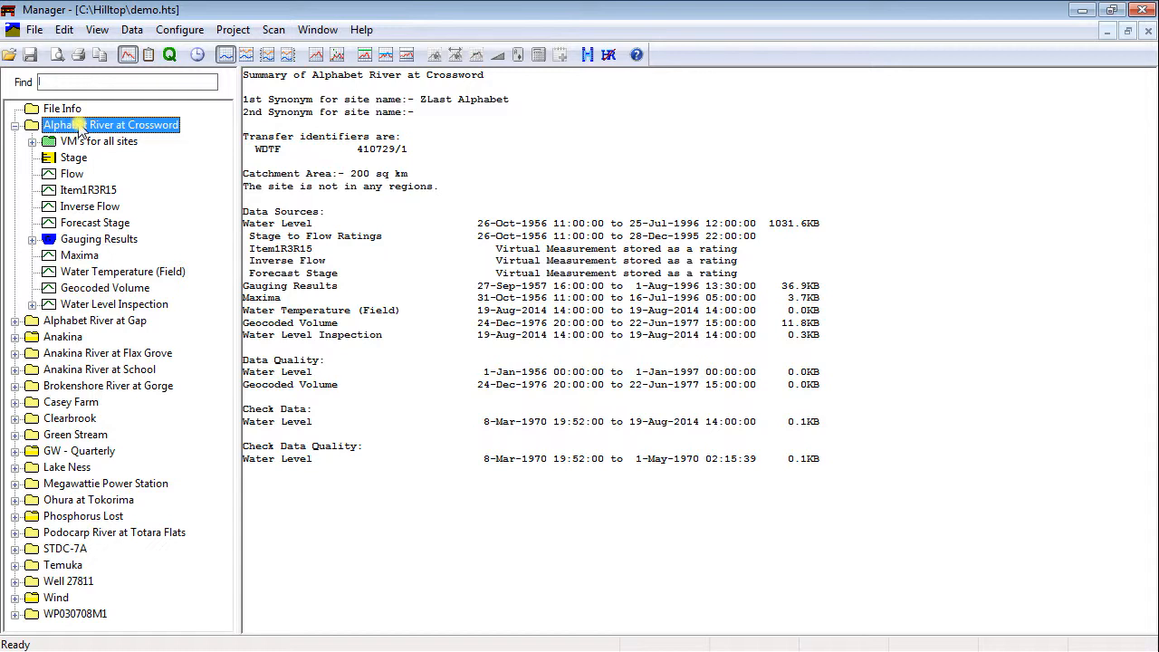
{"action": "key", "text": "Left"}
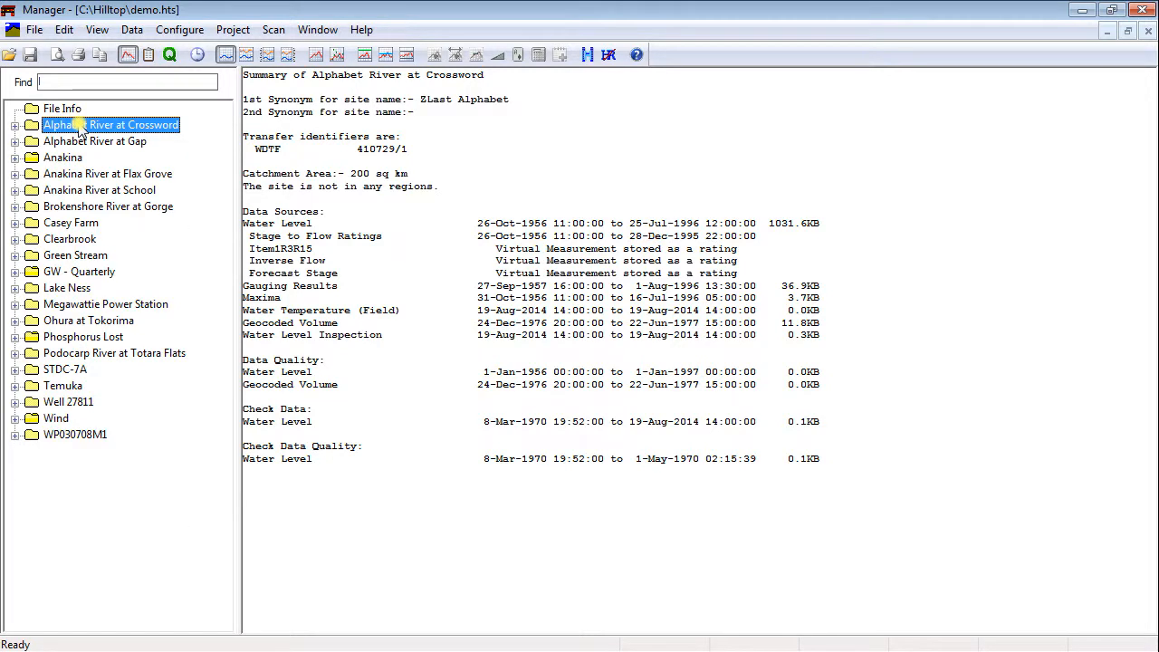
{"action": "key", "text": "Down"}
{"action": "key", "text": "Down"}
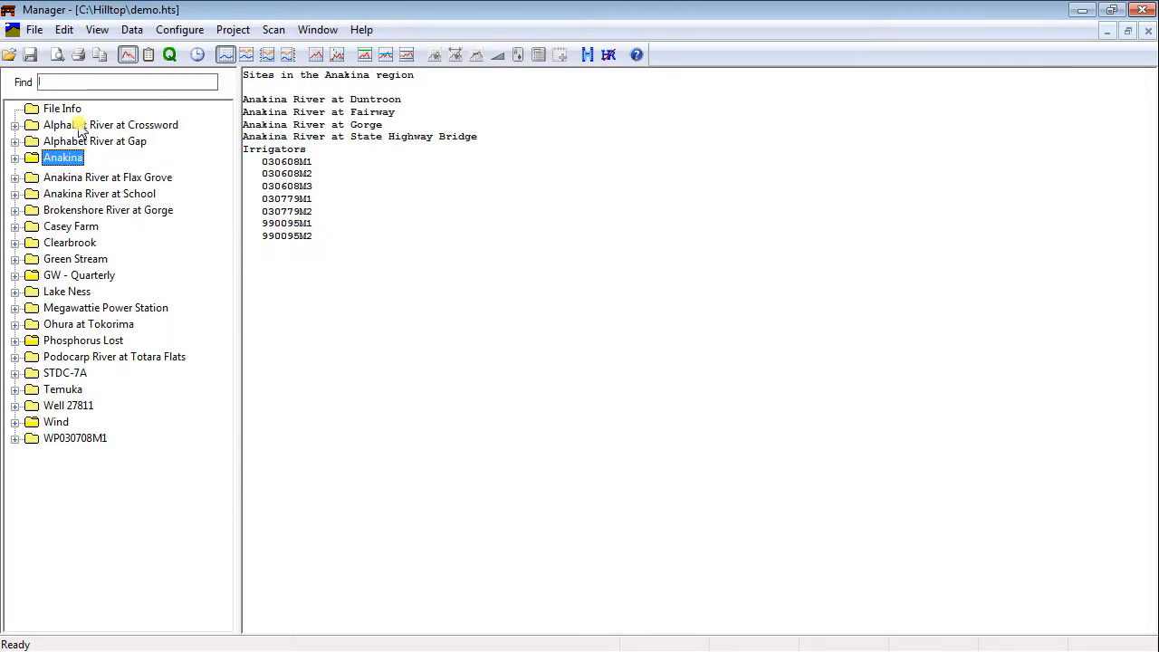
{"action": "key", "text": "Right"}
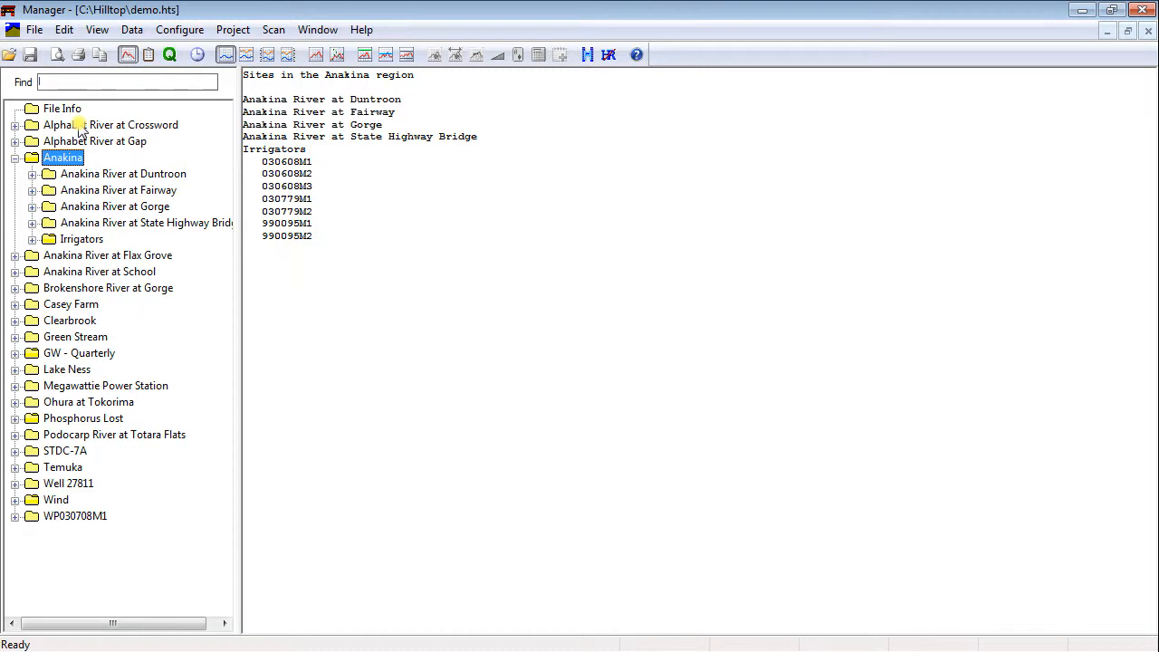
{"action": "key", "text": "Down"}
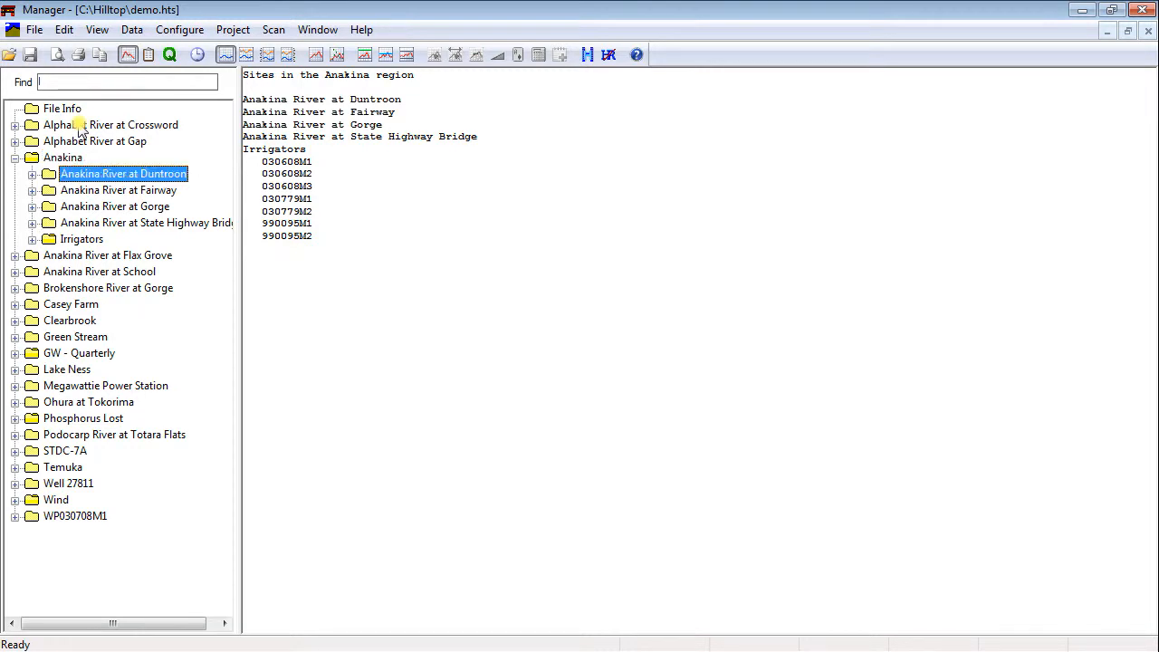
{"action": "key", "text": "Right"}
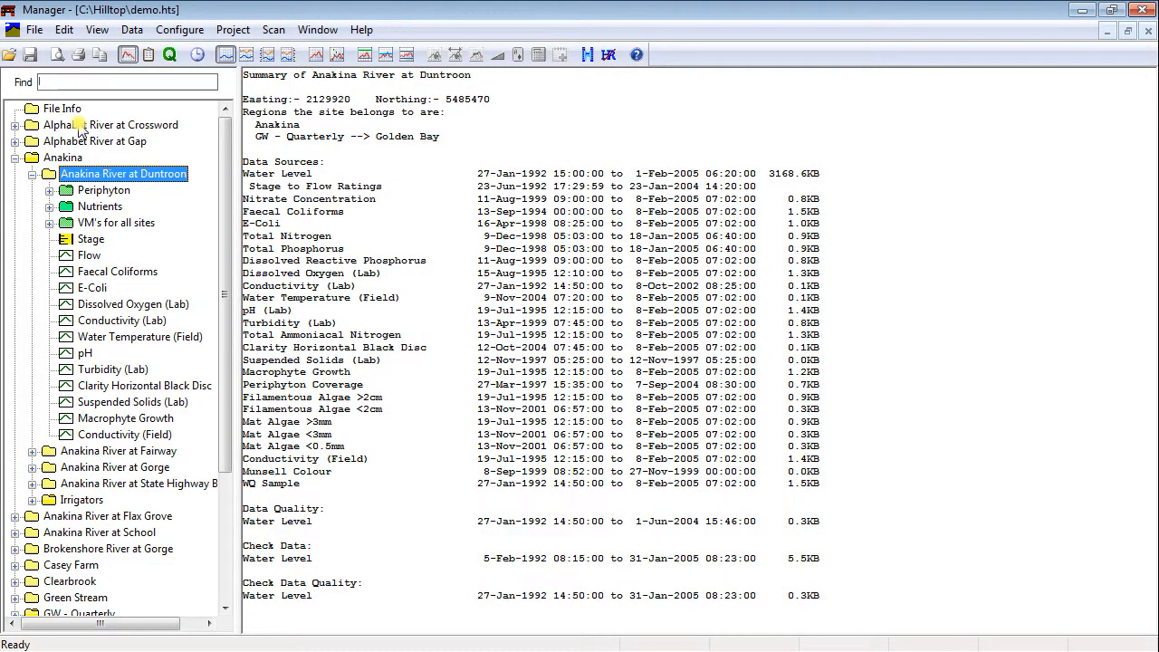
{"action": "key", "text": "Left"}
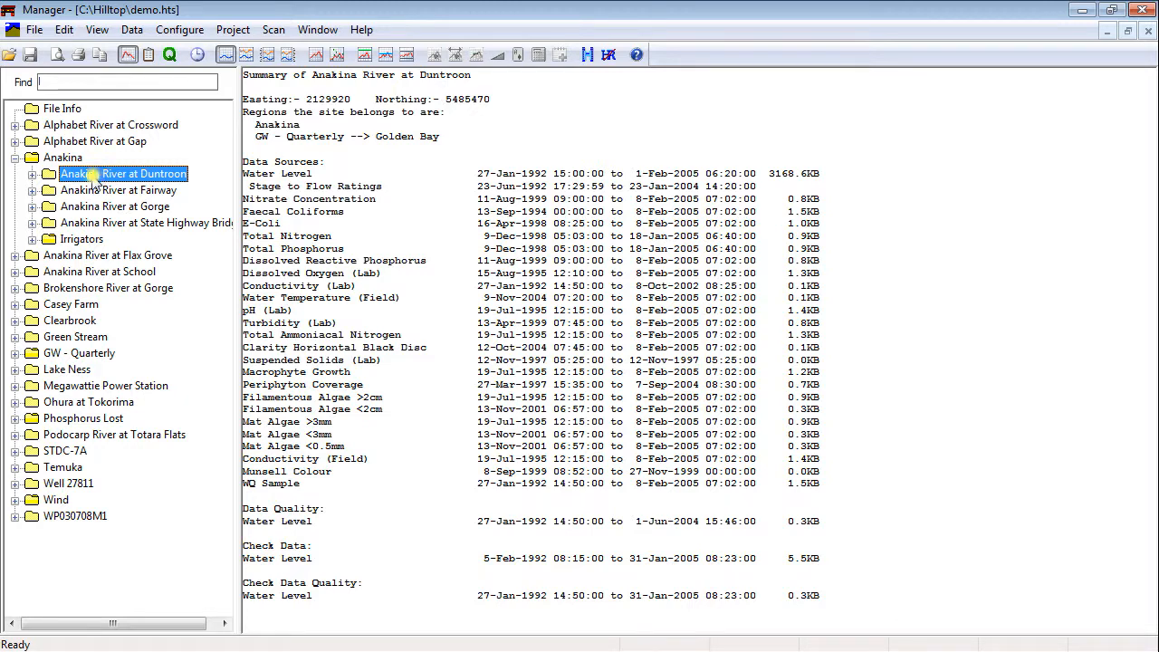
Expand the GW - Quarterly region and its Golden Bay subregion to view their sites, and collapse the Anakina region.
{"action": "left_click", "coordinate": [15, 354]}
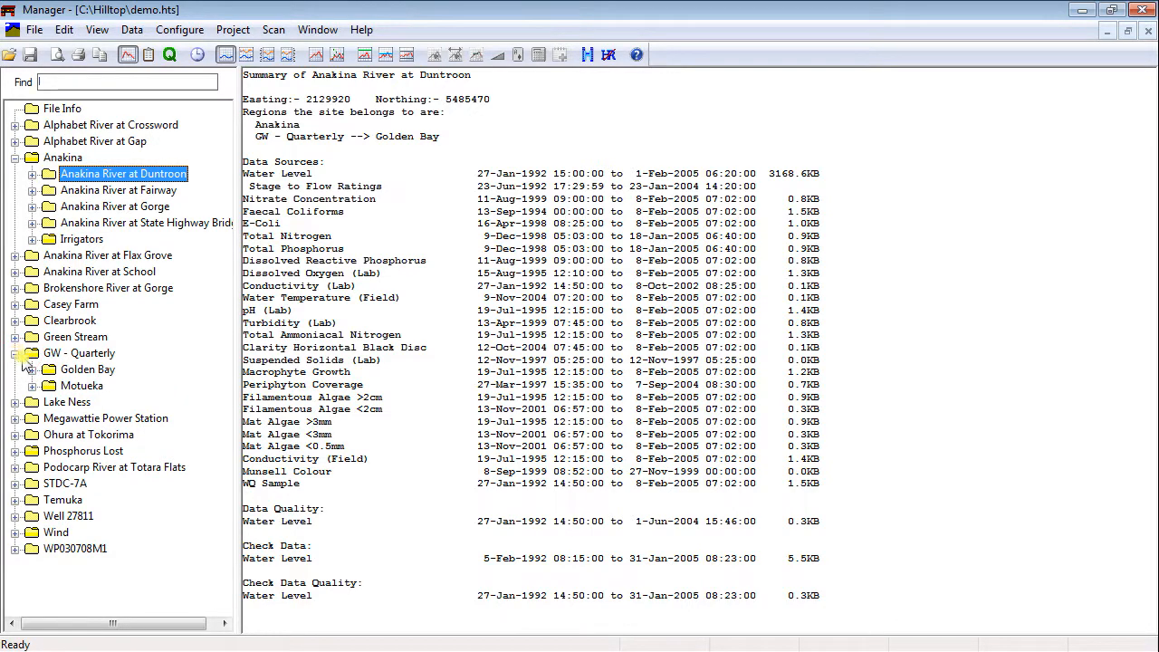
{"action": "left_click", "coordinate": [31, 369]}
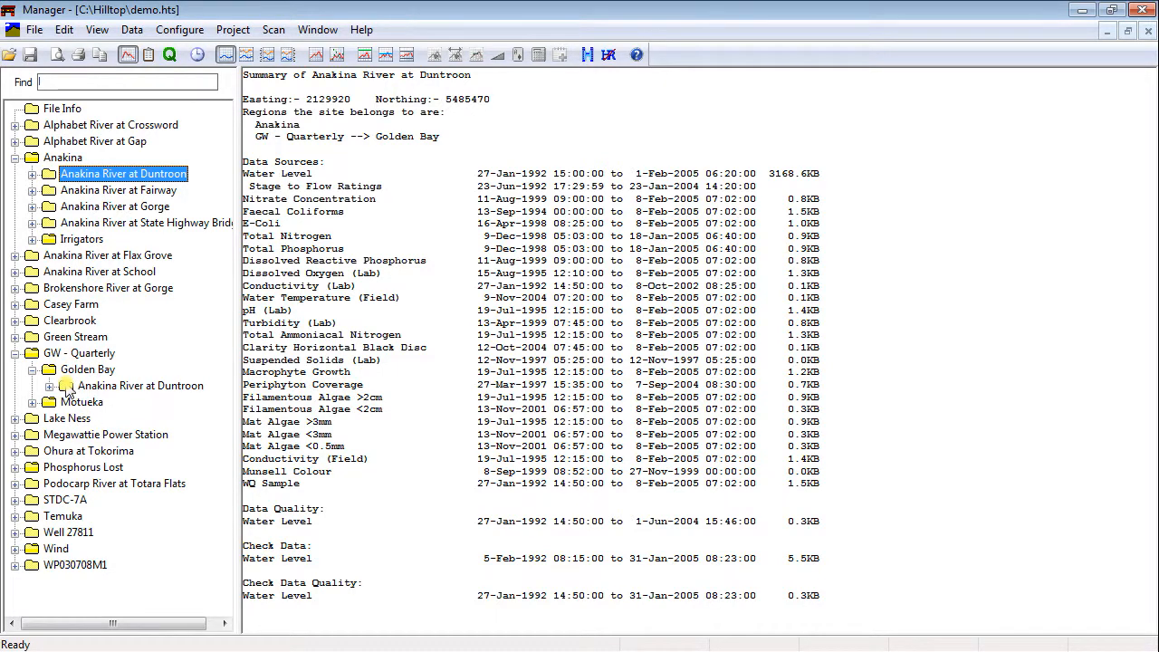
{"action": "left_click", "coordinate": [15, 158]}
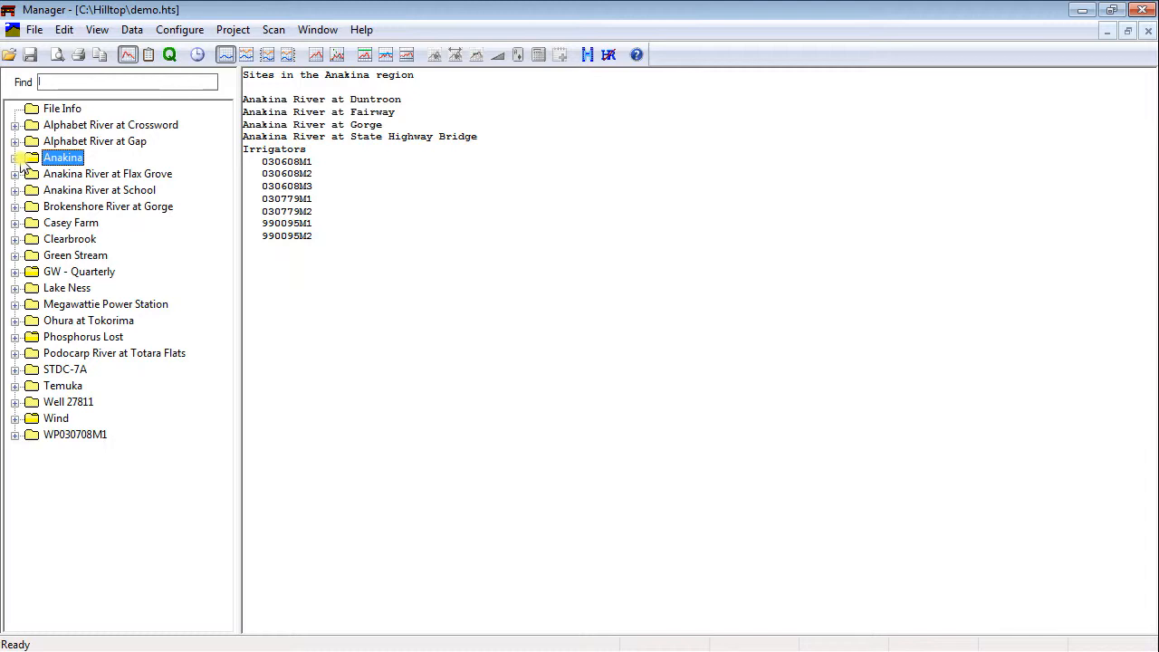
Turn off Regions in the Tree and look through the flat list of sites.
{"action": "left_click", "coordinate": [95, 30]}
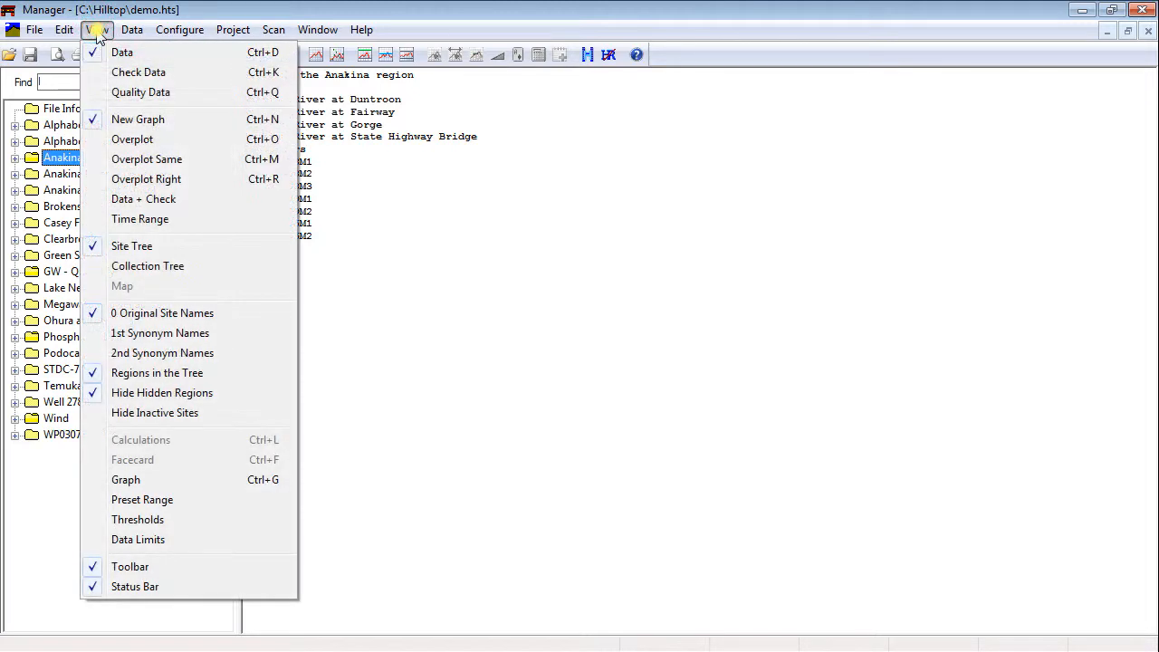
{"action": "left_click", "coordinate": [118, 373]}
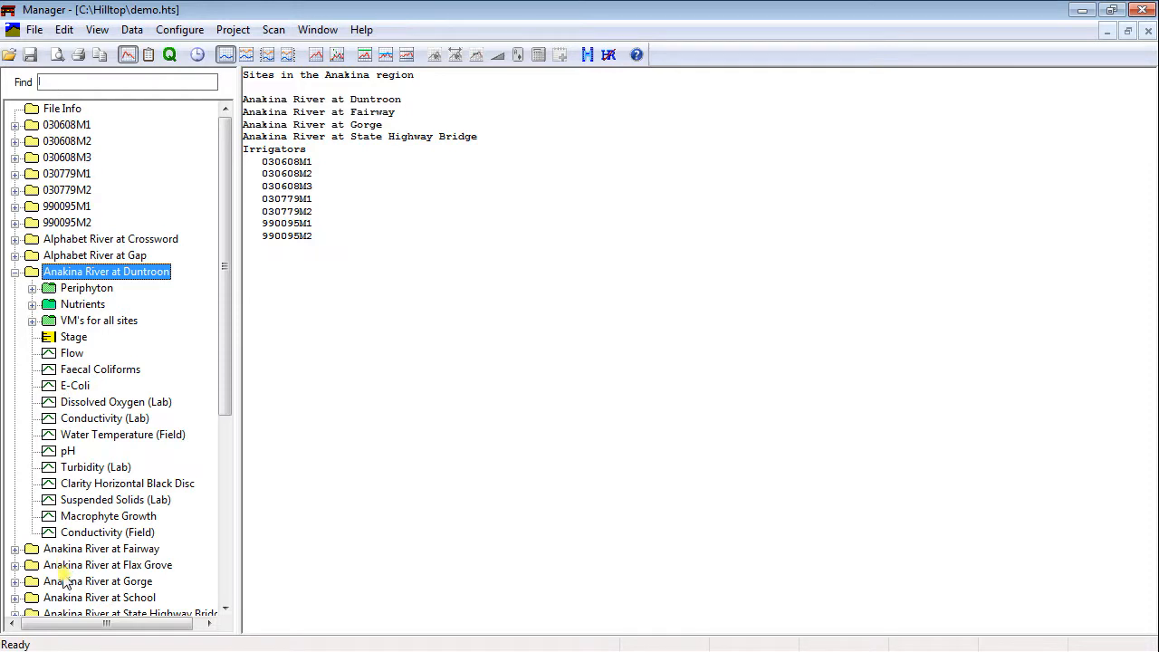
{"action": "scroll", "coordinate": [70, 584], "scroll_direction": "down", "scroll_amount": 2}
{"action": "scroll", "coordinate": [70, 585], "scroll_direction": "down", "scroll_amount": 4}
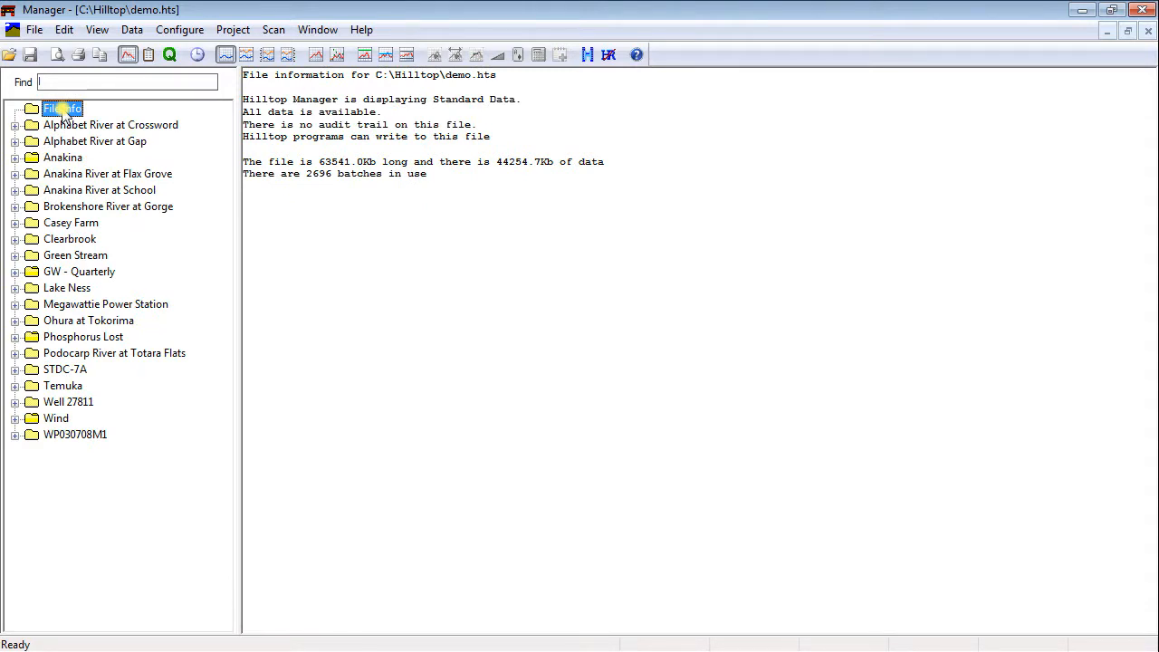
Open the Region Editor and add a top-level region named "New Region" under File Info.
{"action": "left_click", "coordinate": [64, 30]}
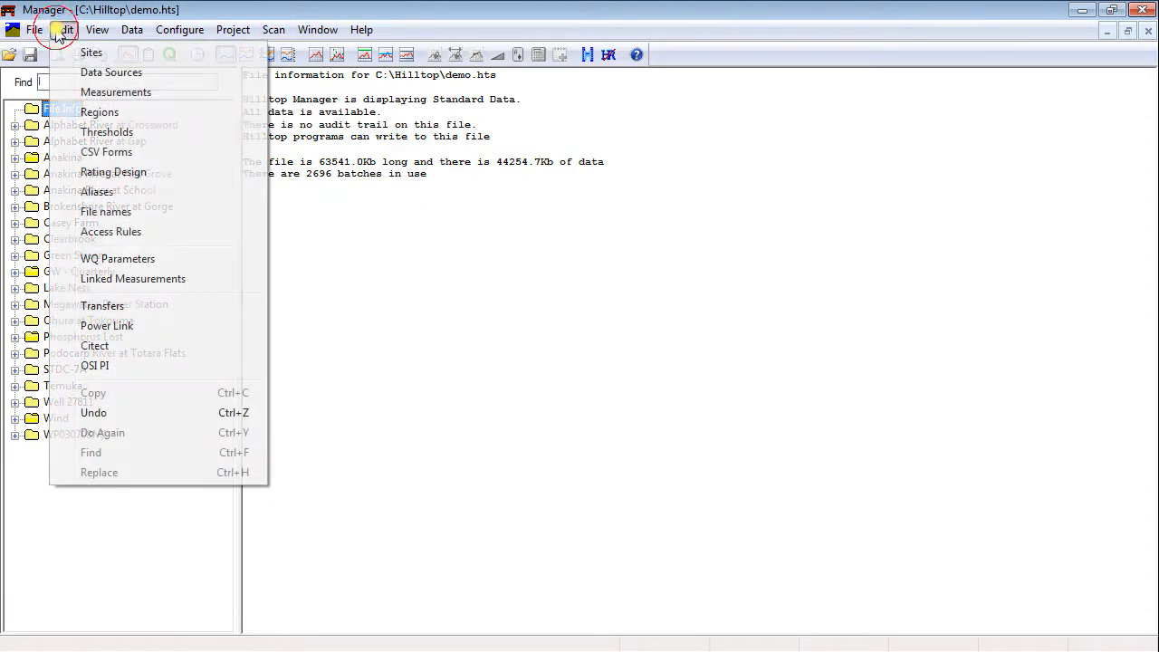
{"action": "left_click", "coordinate": [92, 112]}
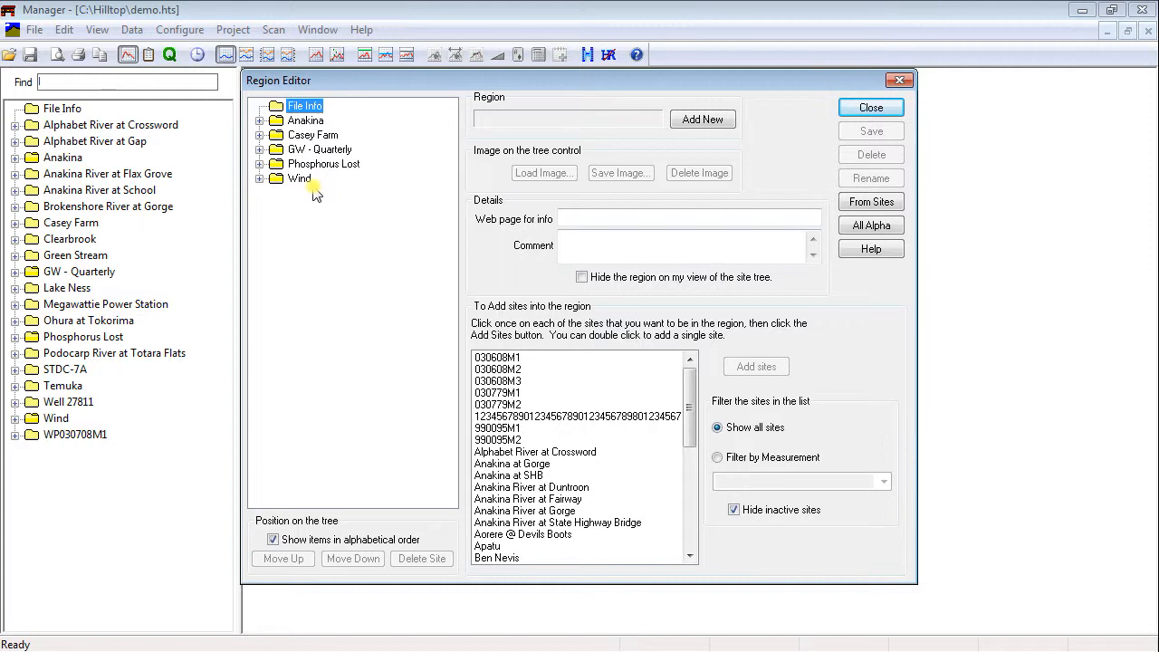
{"action": "left_click", "coordinate": [313, 135]}
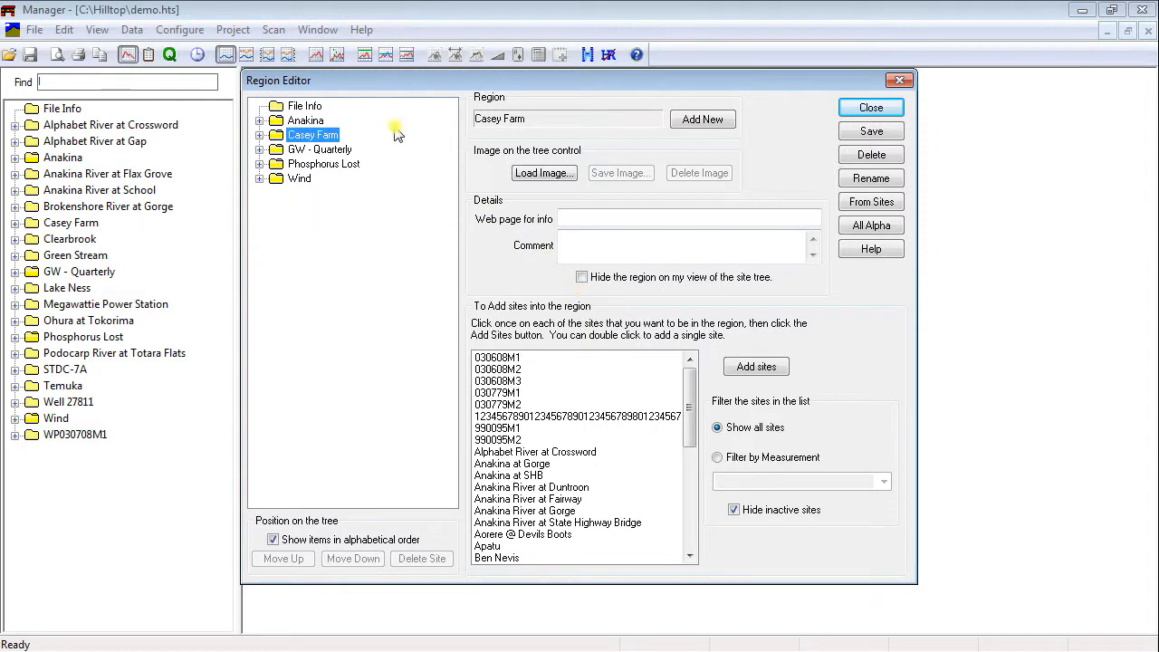
{"action": "left_click", "coordinate": [304, 107]}
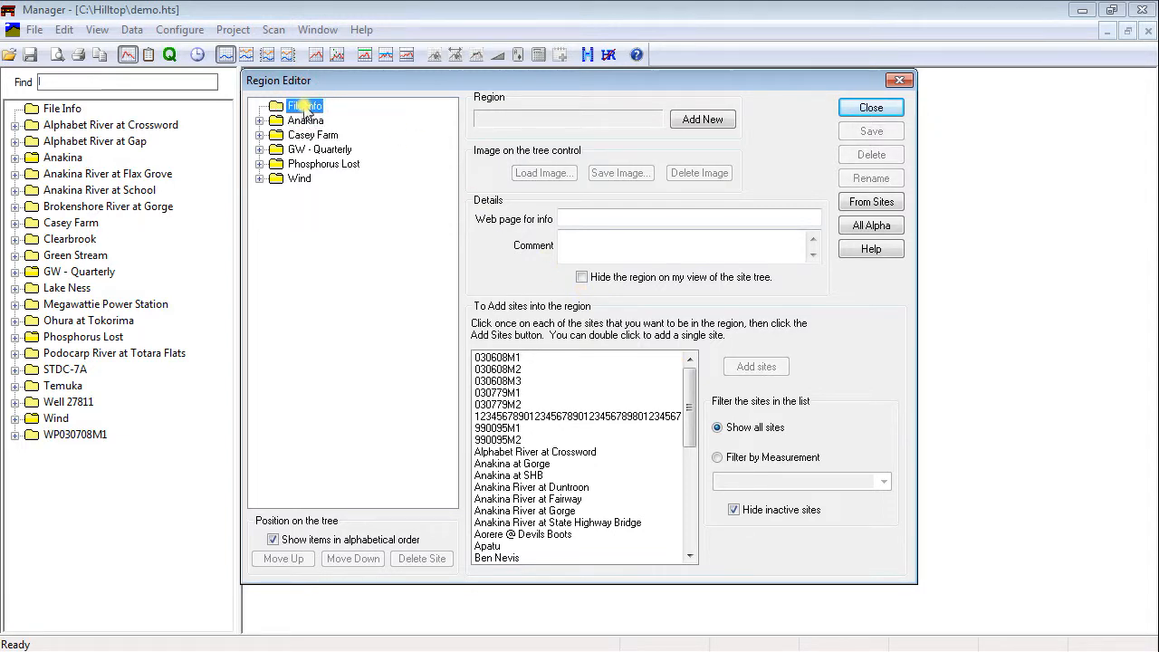
{"action": "left_click", "coordinate": [698, 121]}
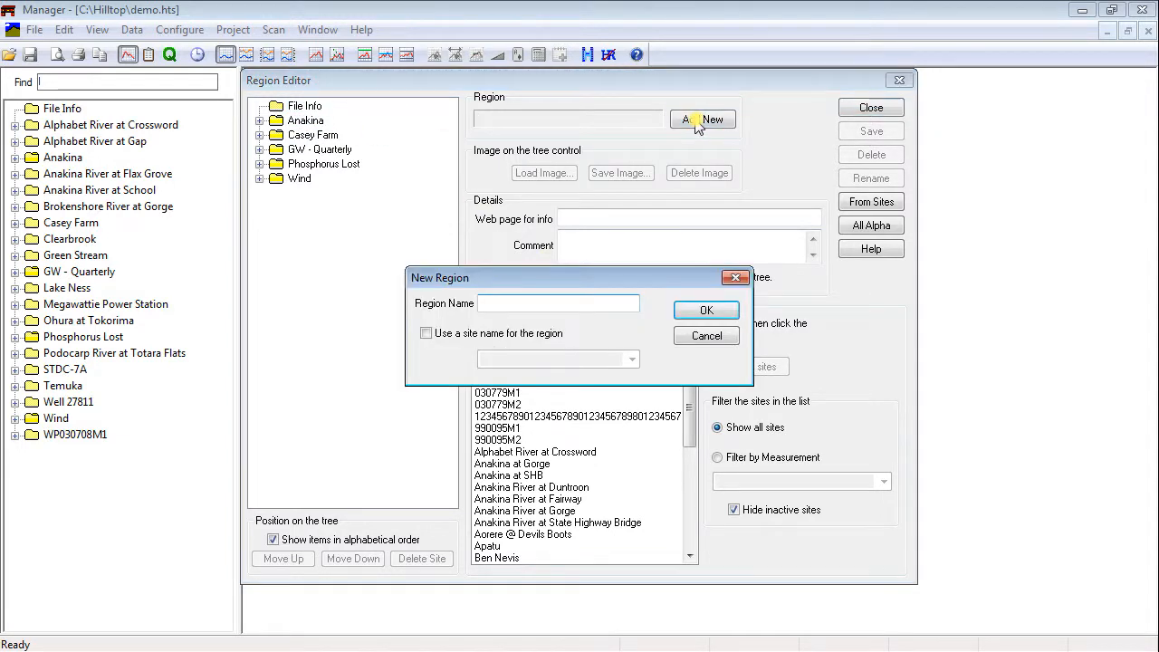
{"action": "type", "text": "New Region"}
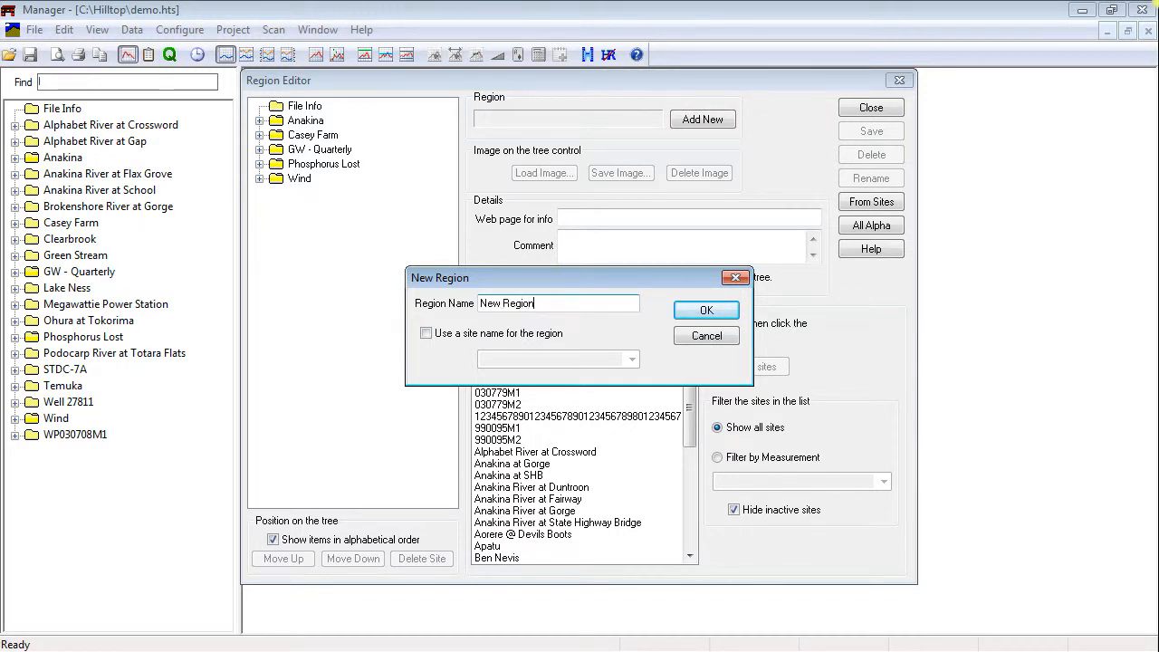
{"action": "key", "text": "Return"}
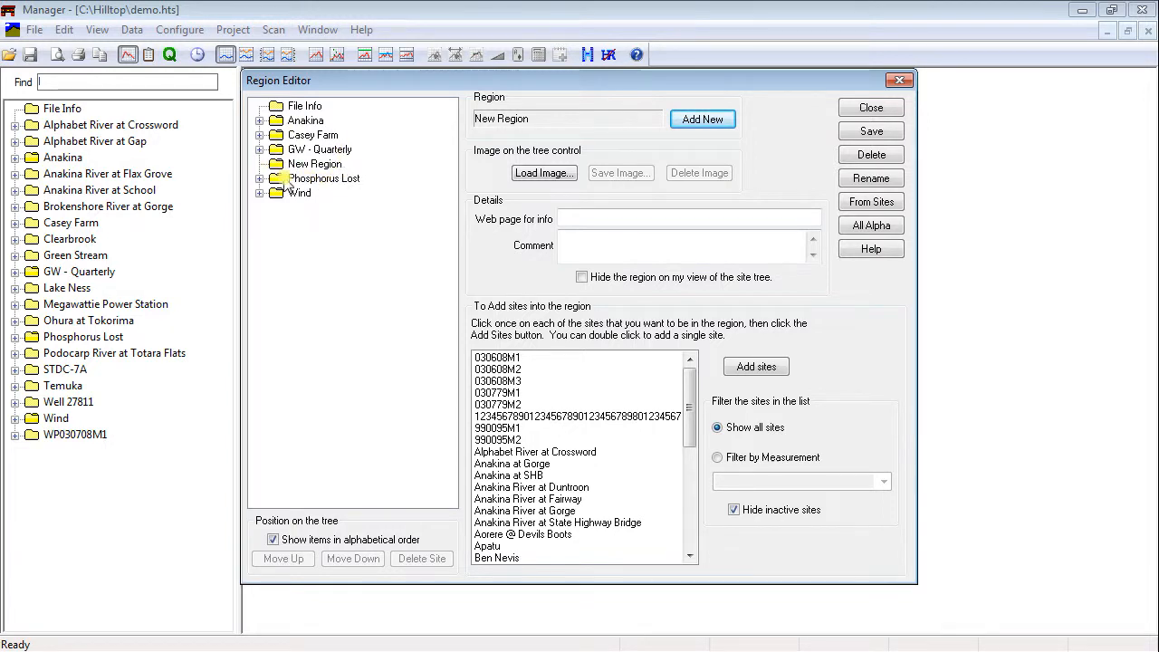
Add a subregion named "SoE sites on Anakina River" inside the Anakina region.
{"action": "left_click", "coordinate": [304, 106]}
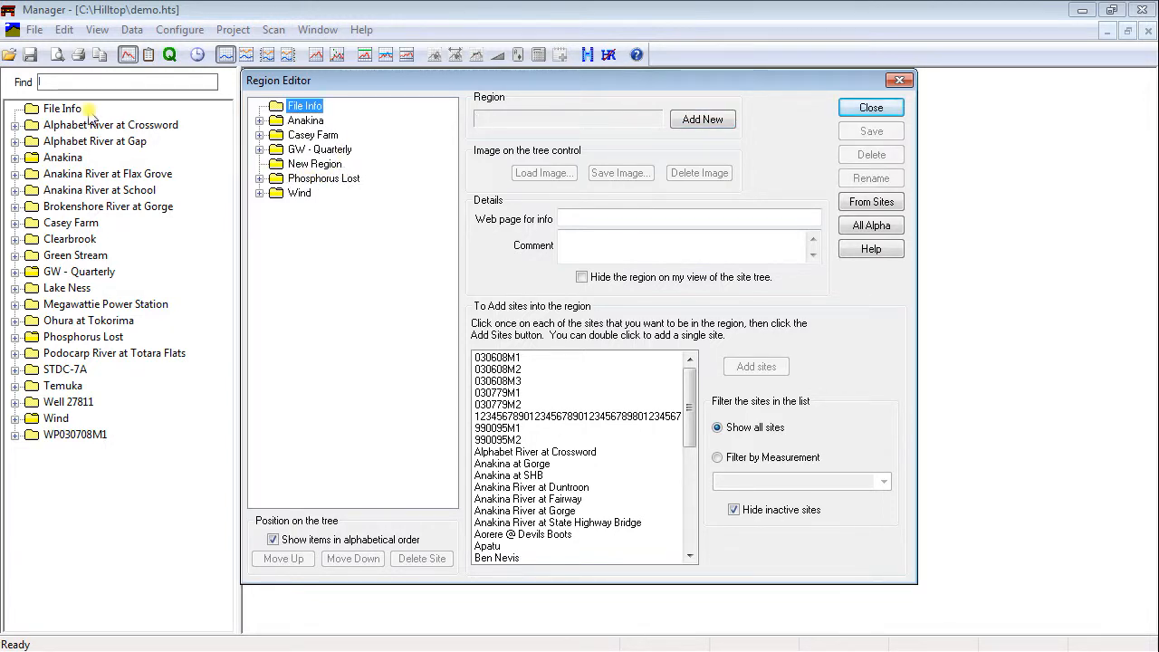
{"action": "left_click", "coordinate": [276, 124]}
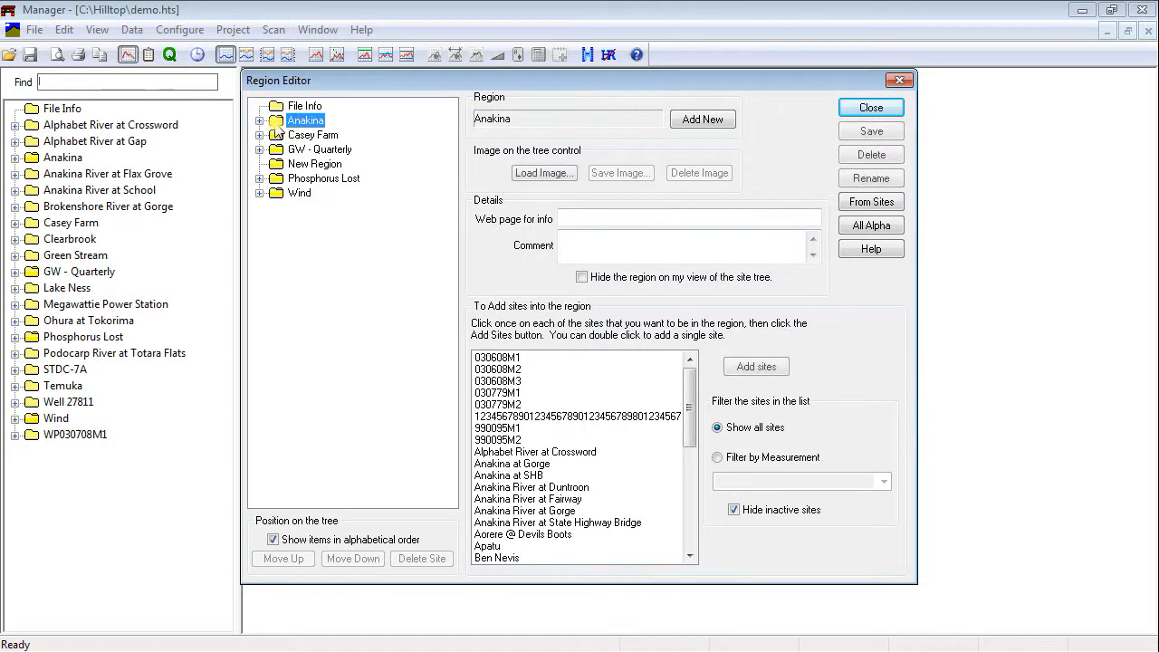
{"action": "left_click", "coordinate": [693, 122]}
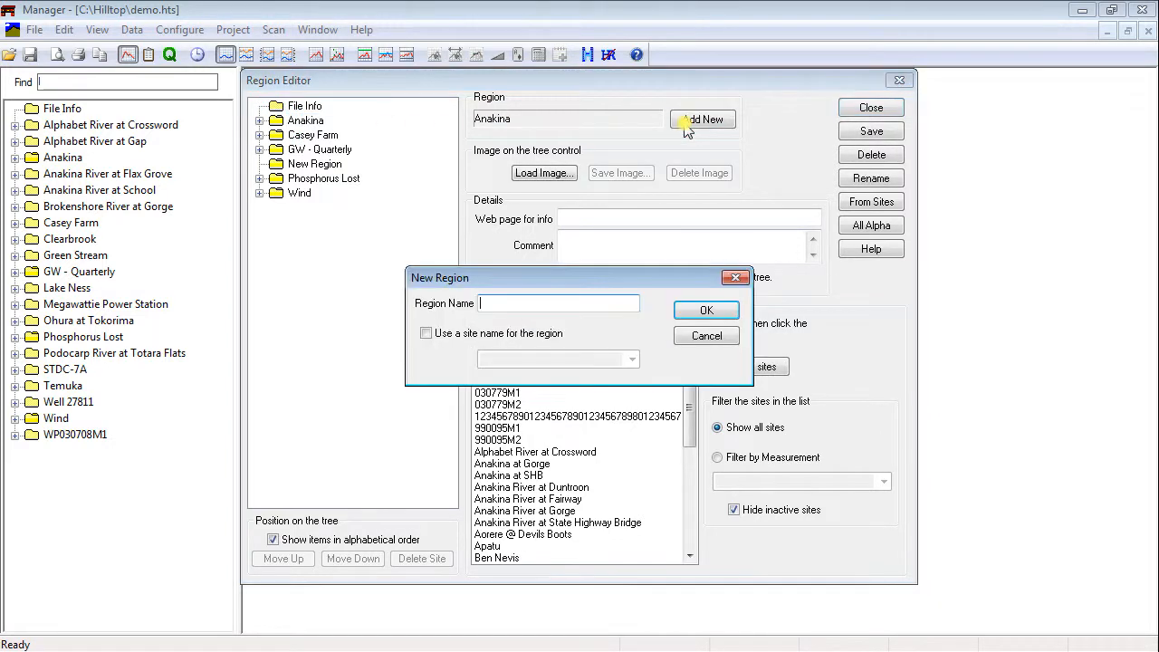
{"action": "type", "text": "SoE sites on Anakina River"}
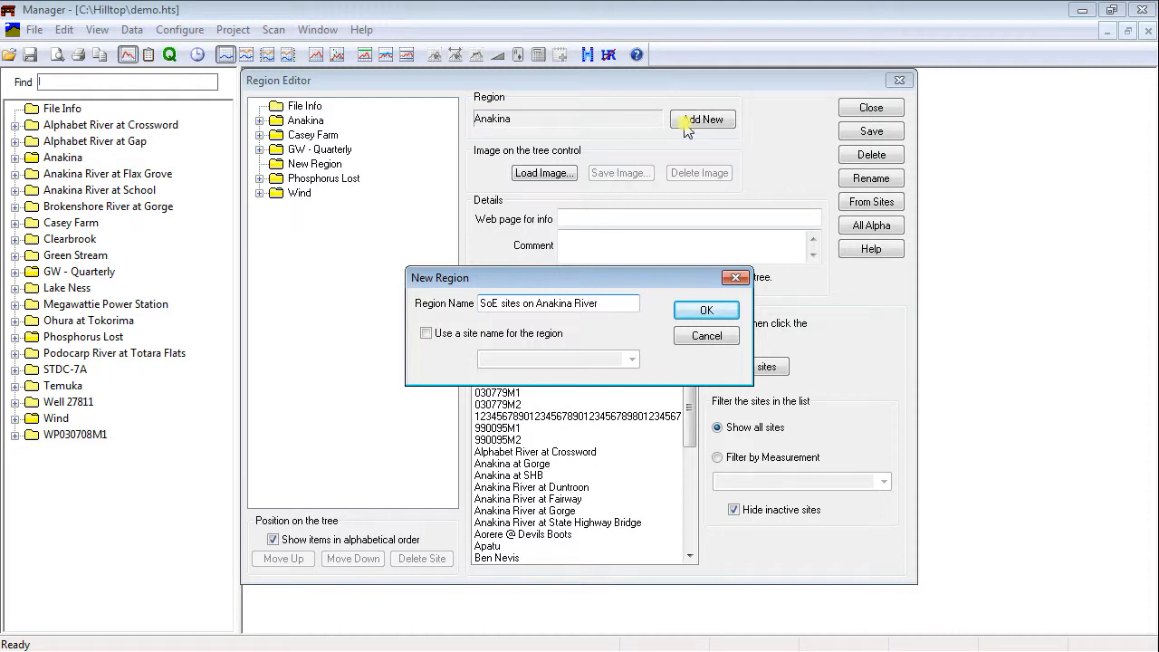
{"action": "key", "text": "Return"}
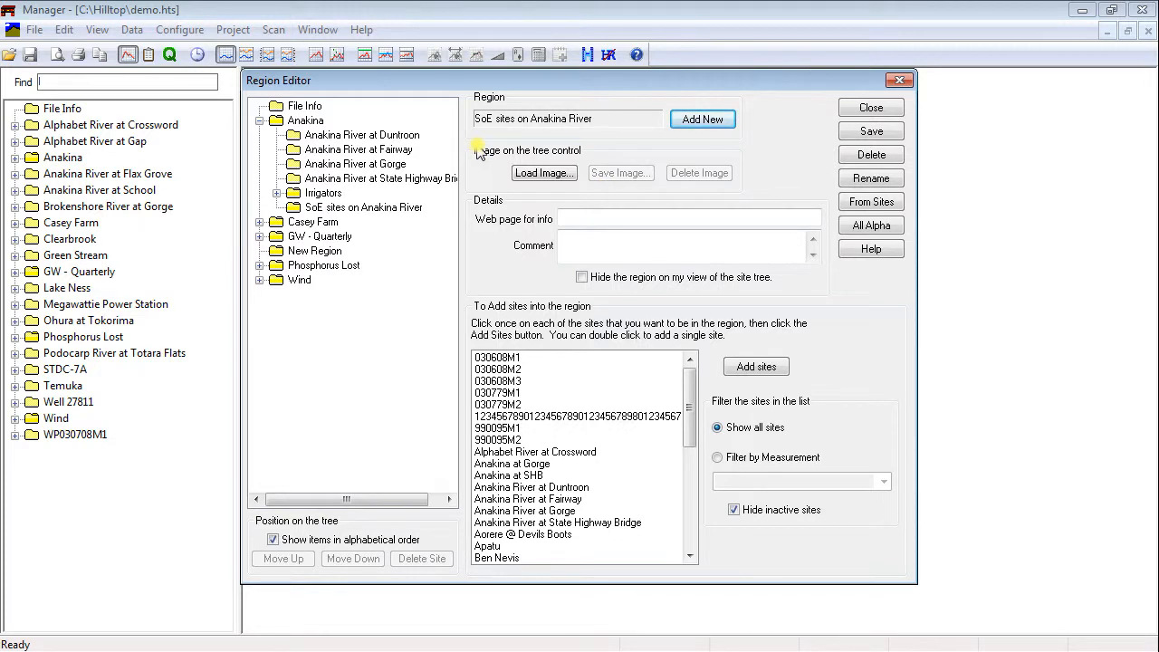
{"action": "left_click", "coordinate": [595, 220]}
{"action": "type", "text": "www.hill"}
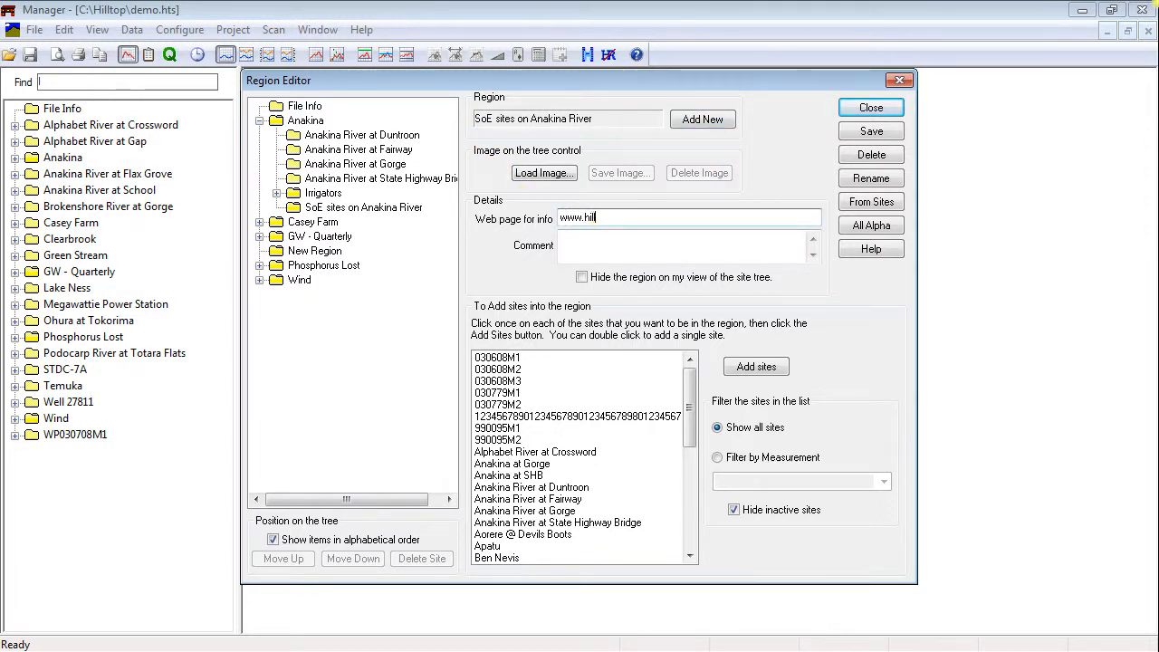
{"action": "type", "text": "top.co.nz"}
{"action": "left_click", "coordinate": [612, 256]}
{"action": "type", "text": "Region con"}
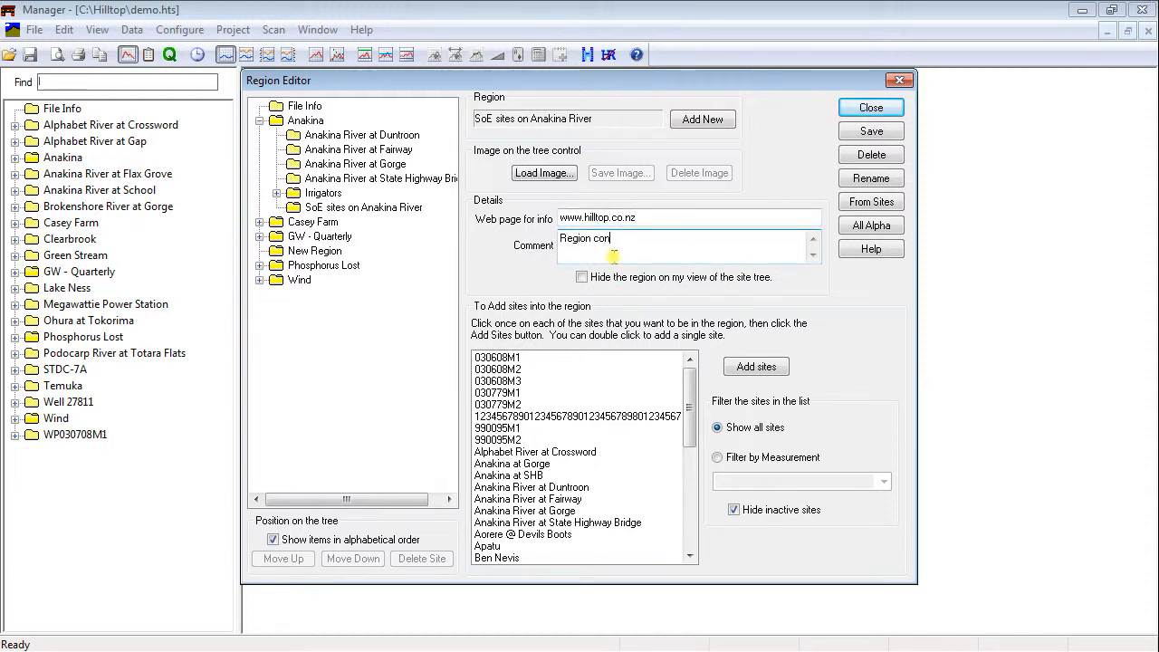
{"action": "type", "text": "tains sites to be included in "}
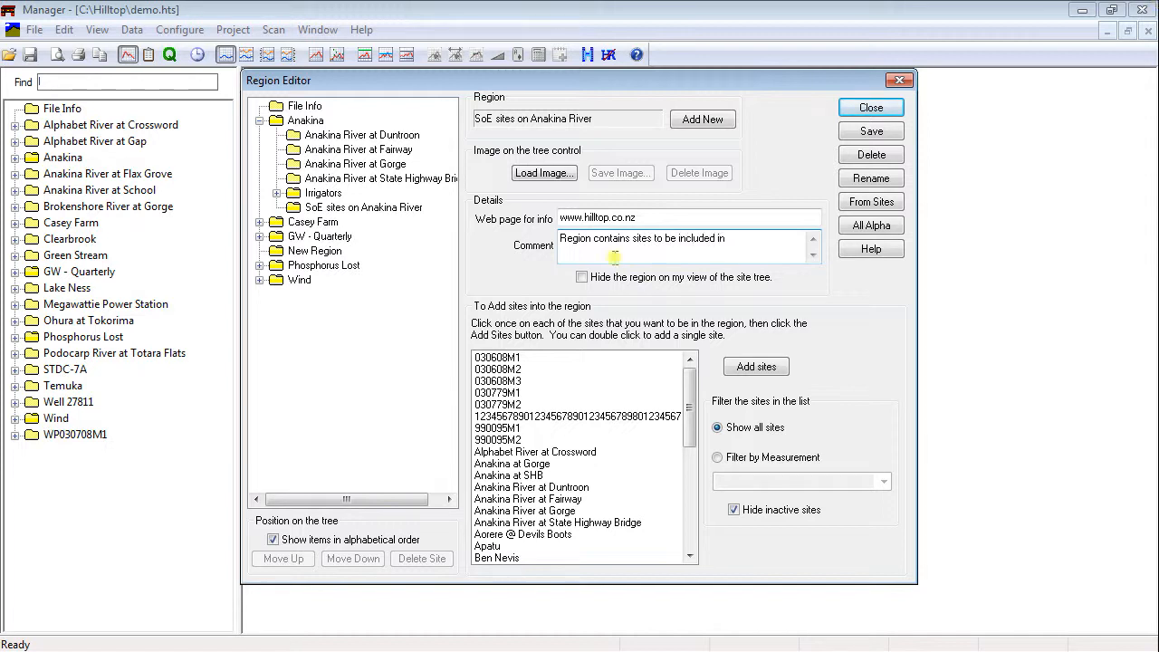
{"action": "type", "text": "SoE reporting"}
Add the sites Anakina at Gorge, Anakina River at Duntroon and Anakina River at Fairway to the SoE subregion.
{"action": "double_click", "coordinate": [543, 464]}
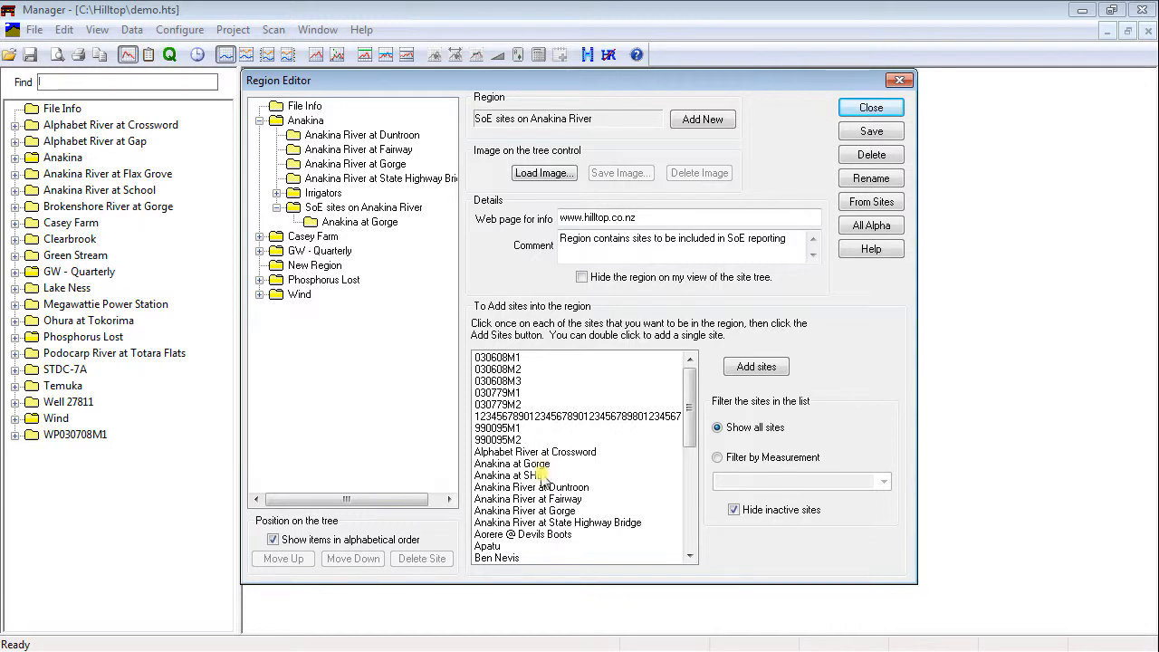
{"action": "left_click", "coordinate": [546, 488]}
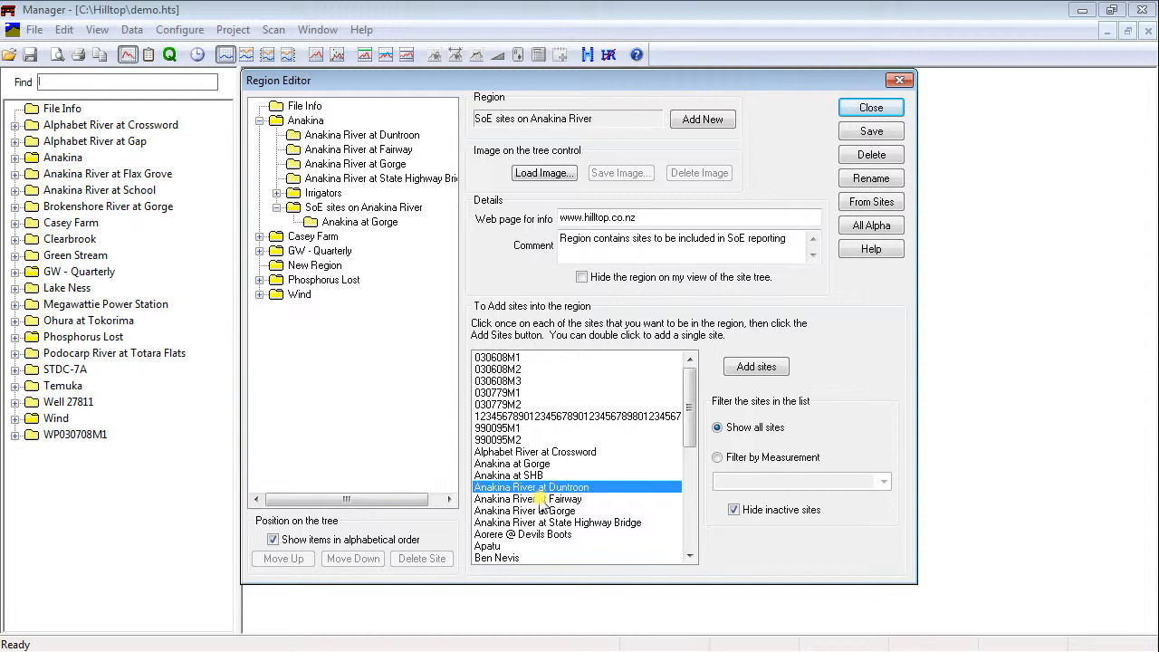
{"action": "left_click", "coordinate": [541, 501]}
{"action": "left_click", "coordinate": [759, 367]}
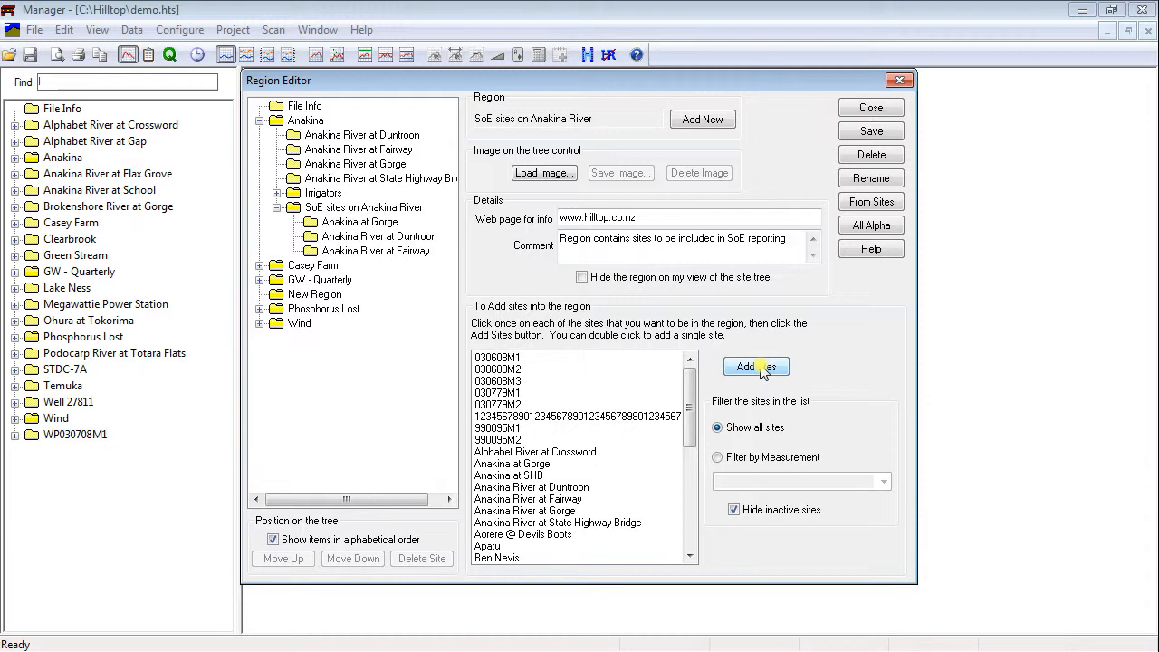
Filter the list of available sites by the Flow [Water Level] measurement.
{"action": "left_click", "coordinate": [717, 460]}
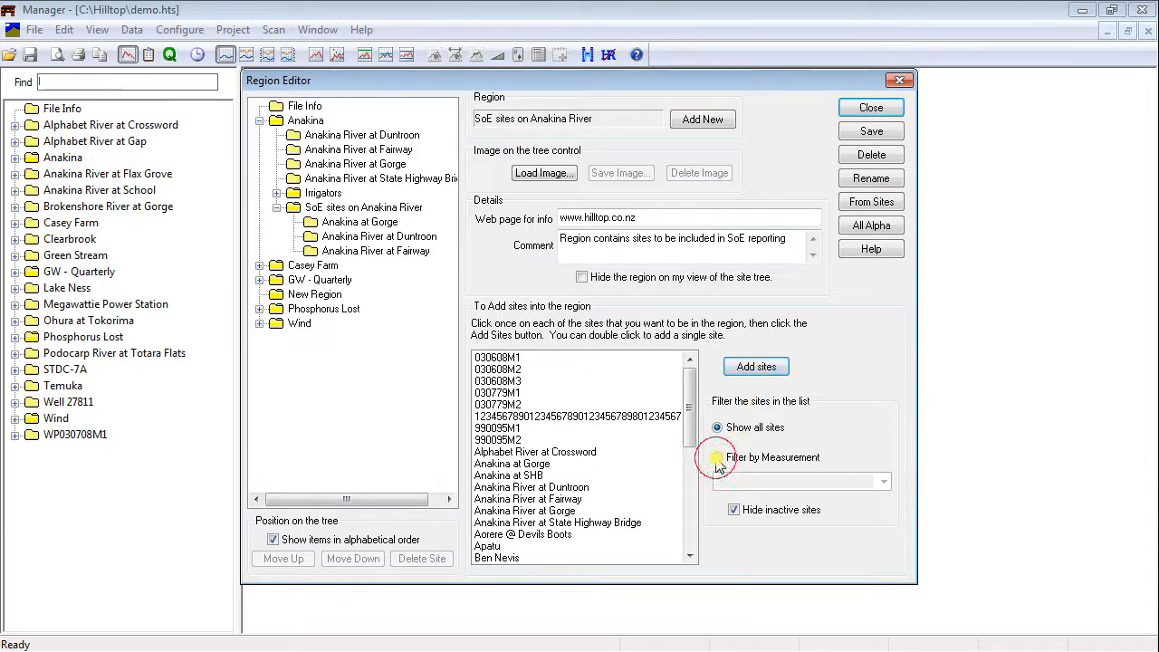
{"action": "left_click", "coordinate": [882, 482]}
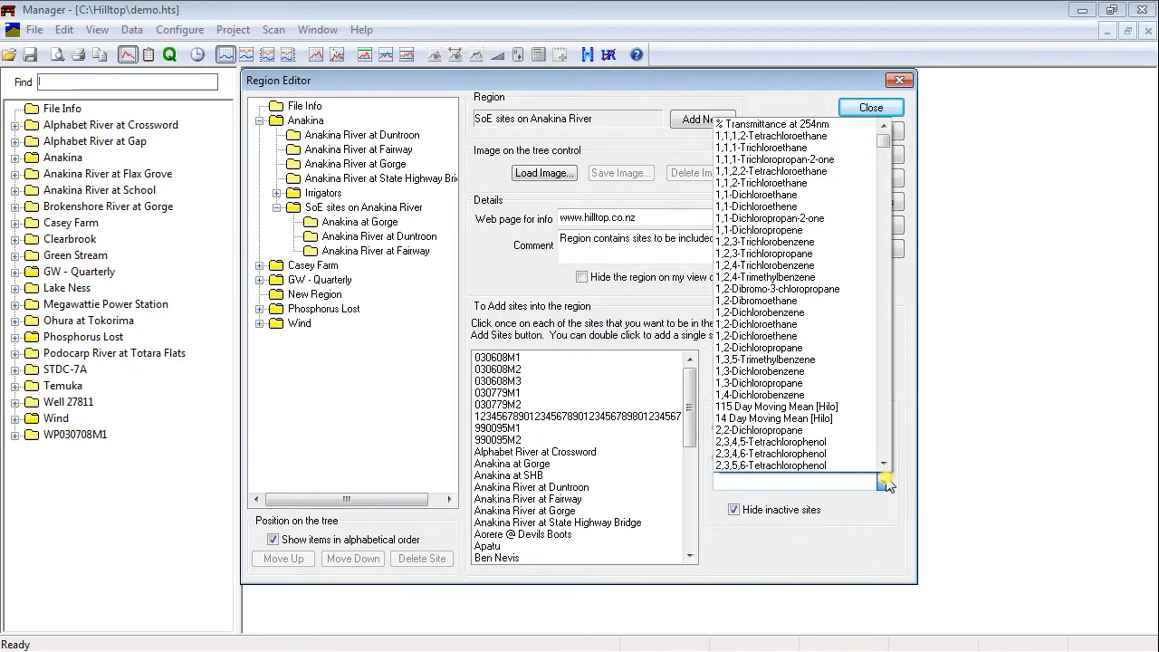
{"action": "type", "text": "flow"}
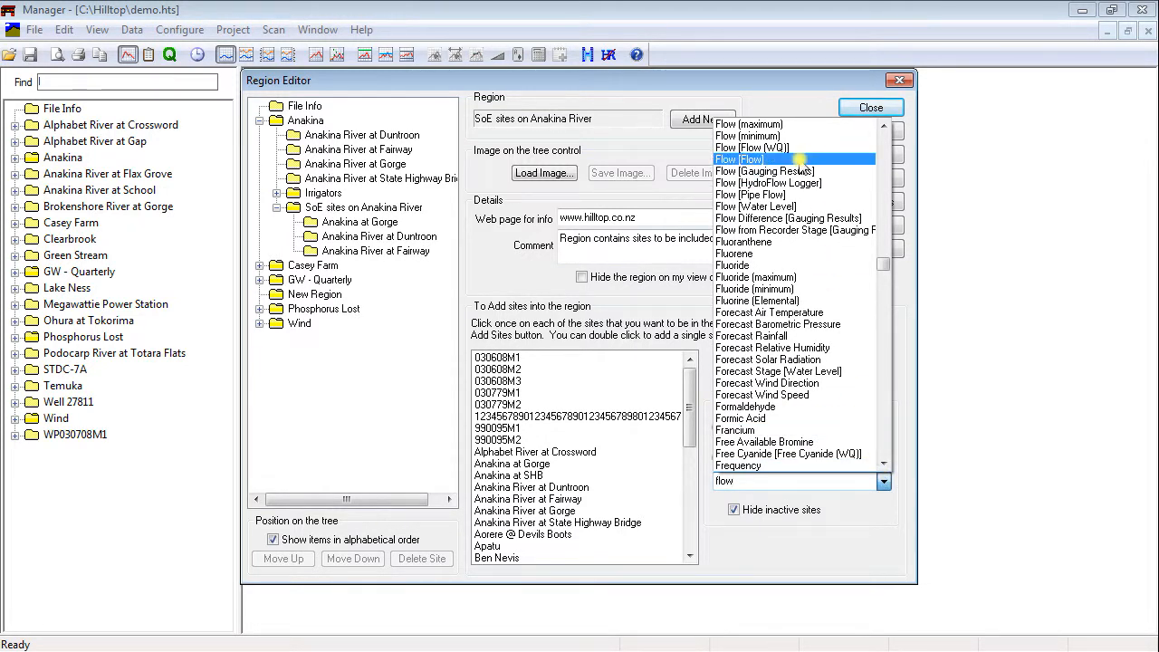
{"action": "left_click", "coordinate": [804, 207]}
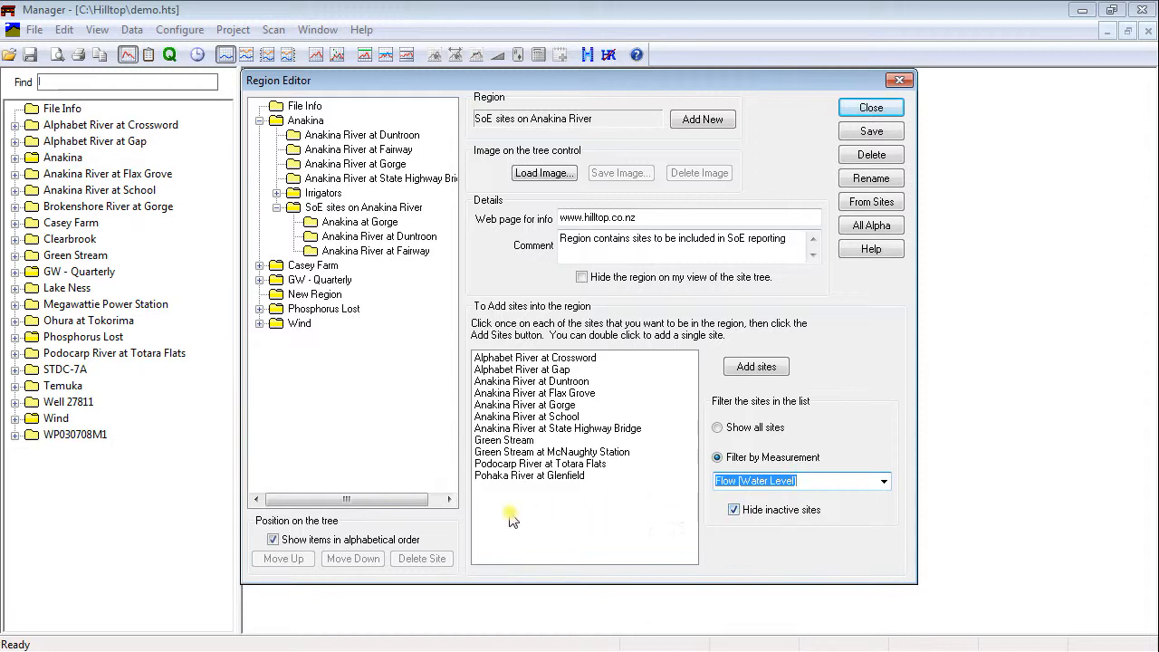
Turn off alphabetical ordering, move the SoE sites on Anakina River subregion above Irrigators, and save the regions.
{"action": "left_click", "coordinate": [273, 544]}
{"action": "left_click", "coordinate": [302, 485]}
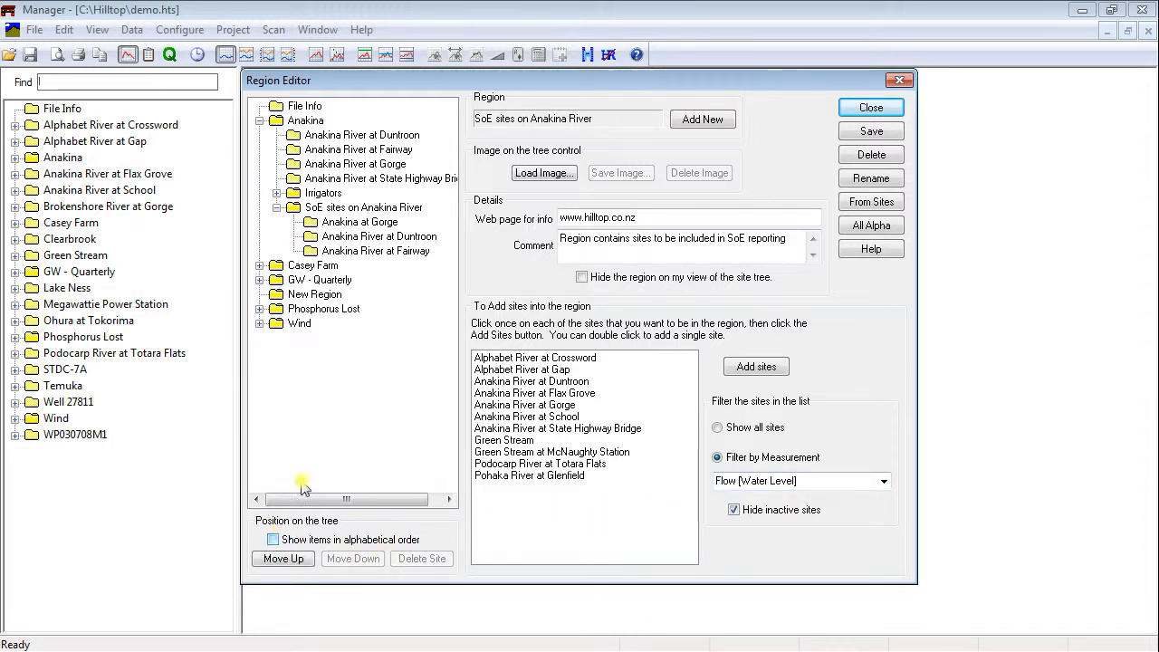
{"action": "left_click", "coordinate": [321, 208]}
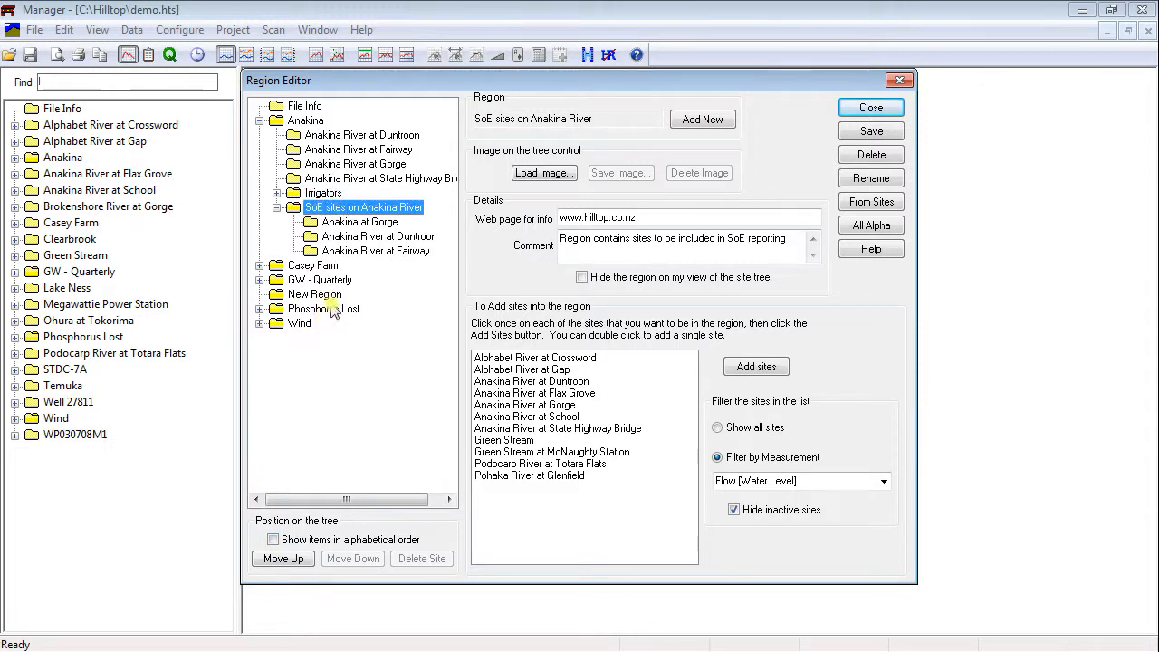
{"action": "left_click", "coordinate": [291, 561]}
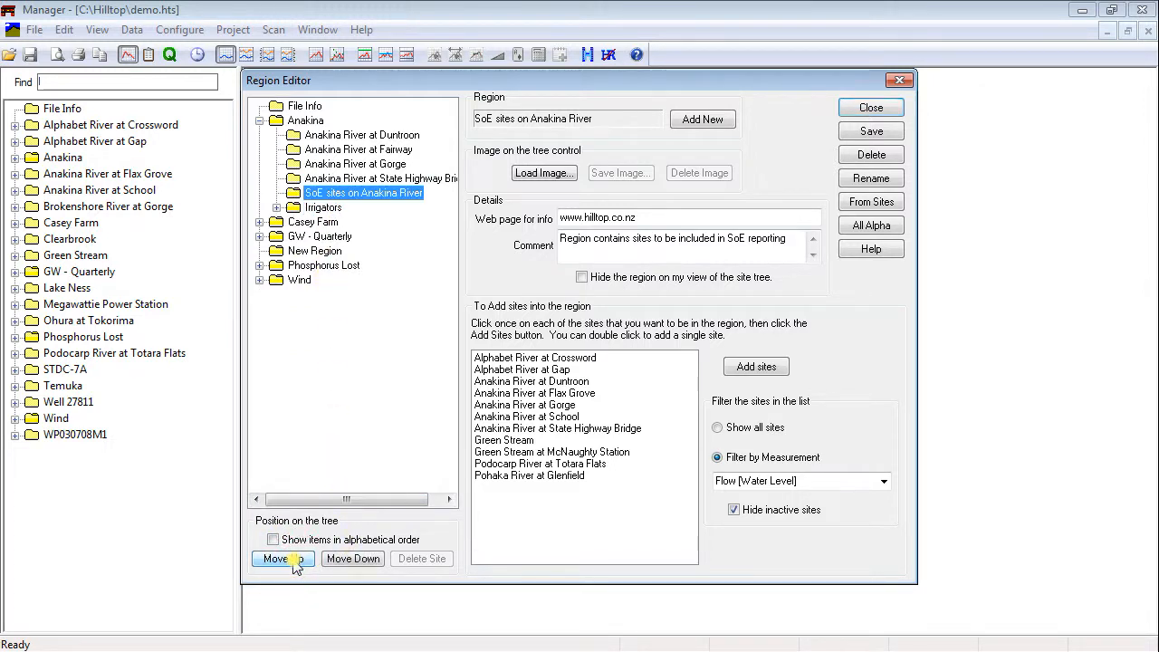
{"action": "left_click", "coordinate": [871, 132]}
{"action": "left_click", "coordinate": [871, 108]}
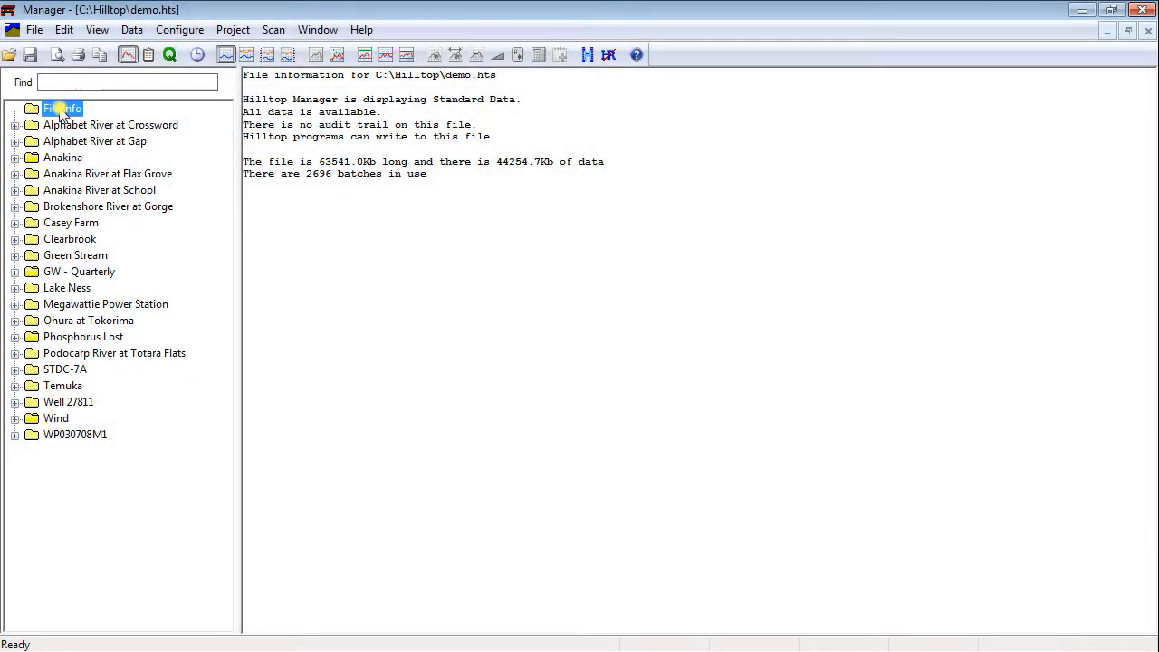
Mark the Alphabet River at Crossword site as inactive in the Site Editor and save the change.
{"action": "left_click", "coordinate": [64, 30]}
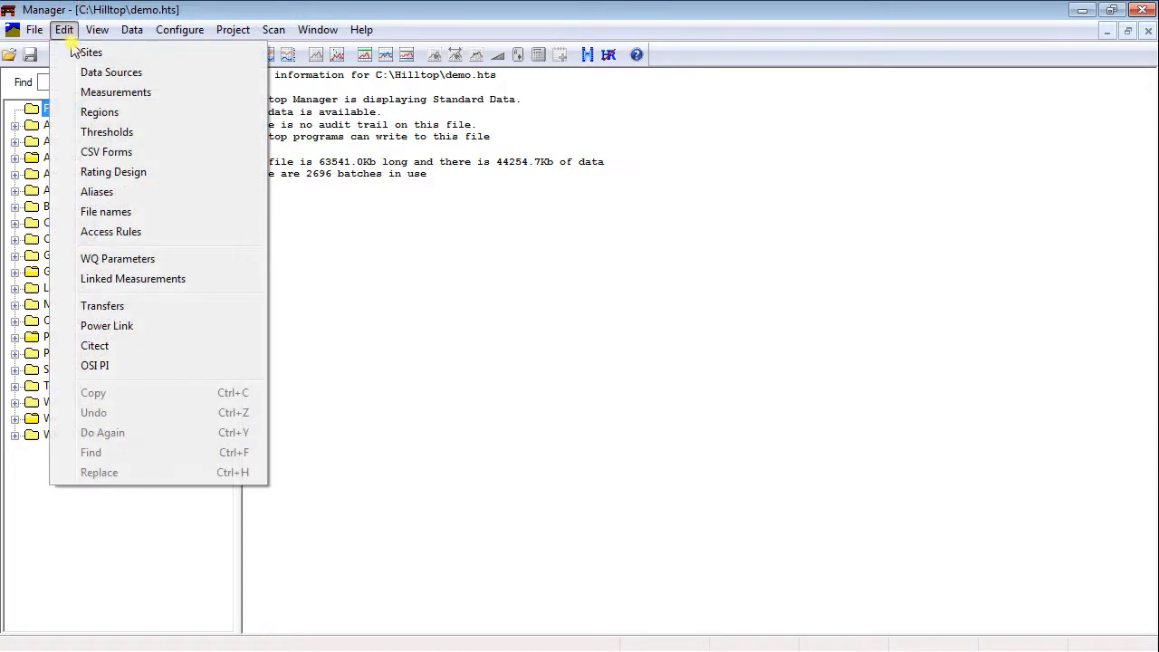
{"action": "left_click", "coordinate": [76, 52]}
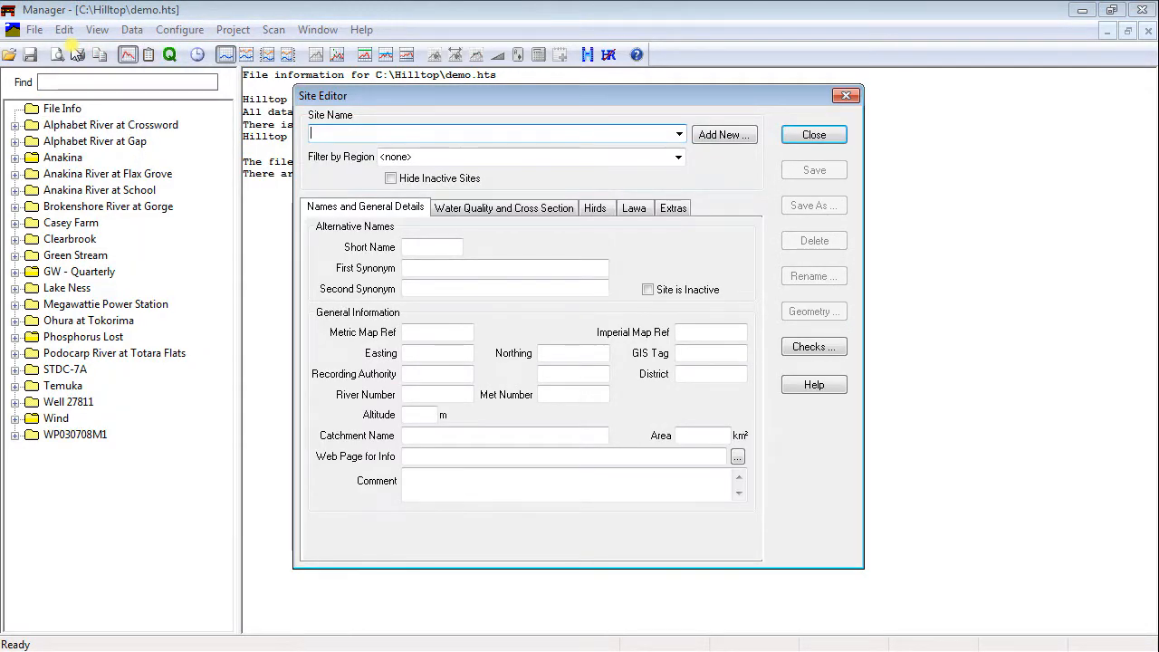
{"action": "left_click", "coordinate": [622, 132]}
{"action": "left_click", "coordinate": [680, 135]}
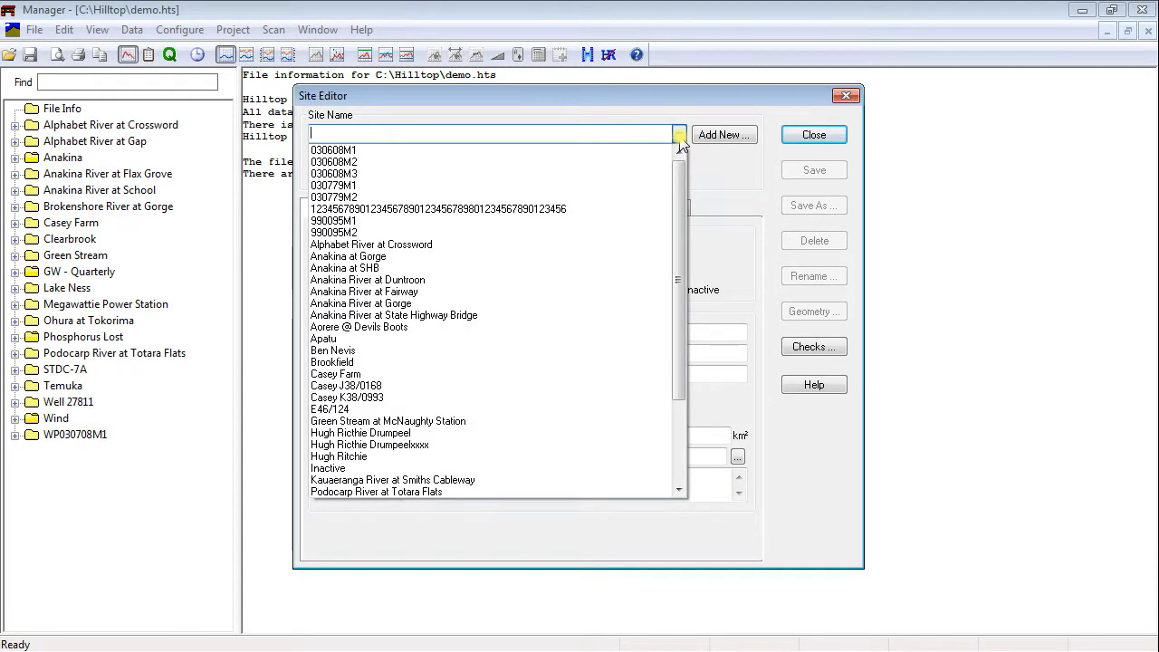
{"action": "left_click", "coordinate": [647, 244]}
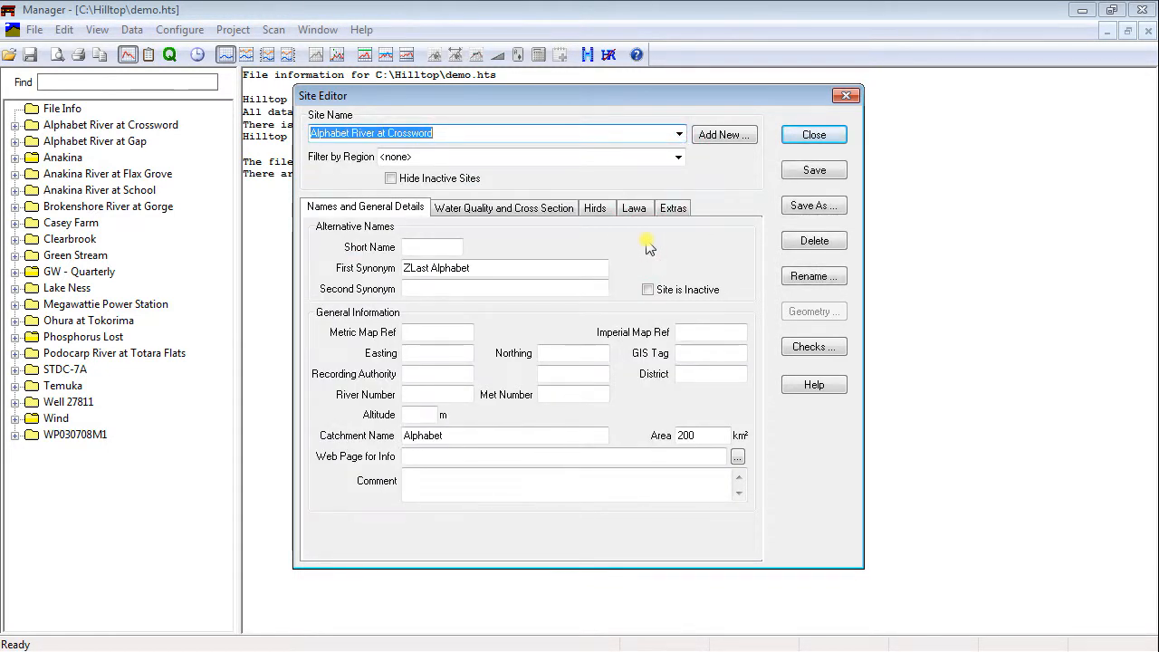
{"action": "left_click", "coordinate": [648, 289]}
{"action": "left_click", "coordinate": [814, 170]}
{"action": "left_click", "coordinate": [814, 135]}
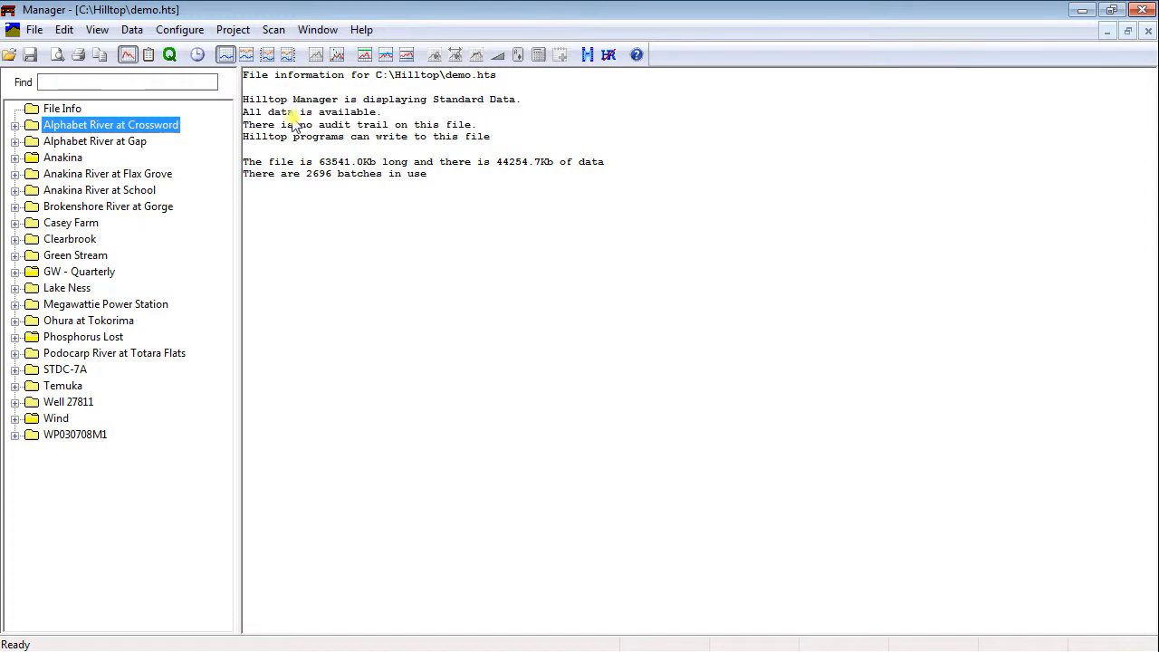
Expand the Phosphorus Lost region down to the Nutrients group of Green Stream at McNaughty Station to view its data sources.
{"action": "left_click", "coordinate": [36, 337]}
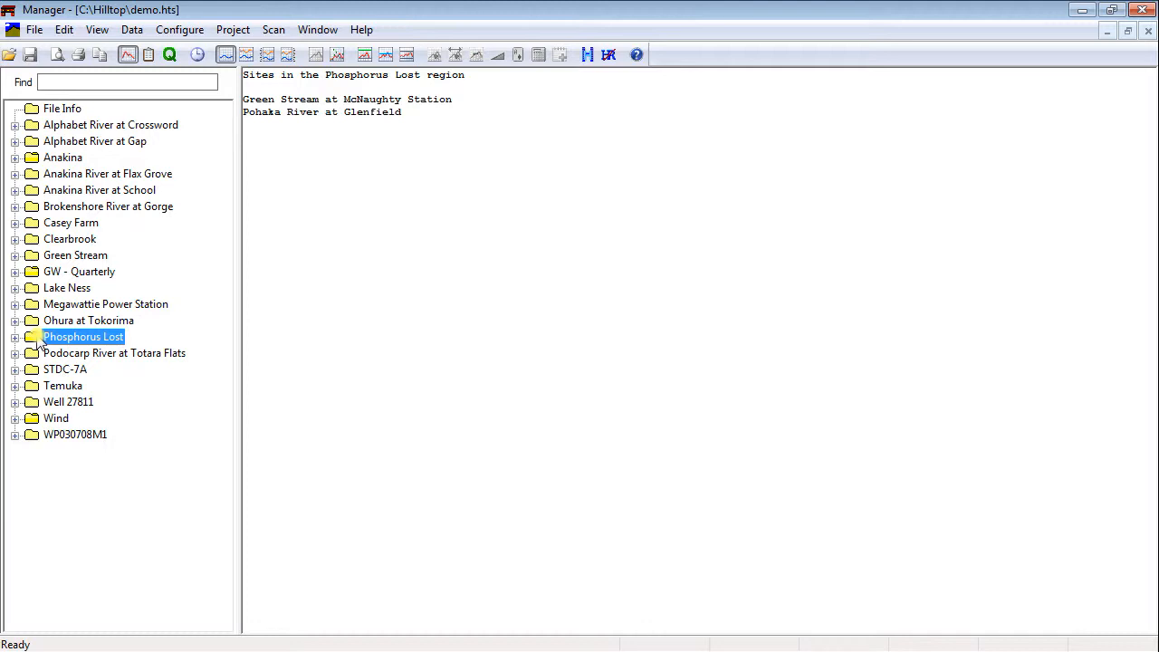
{"action": "double_click", "coordinate": [38, 339]}
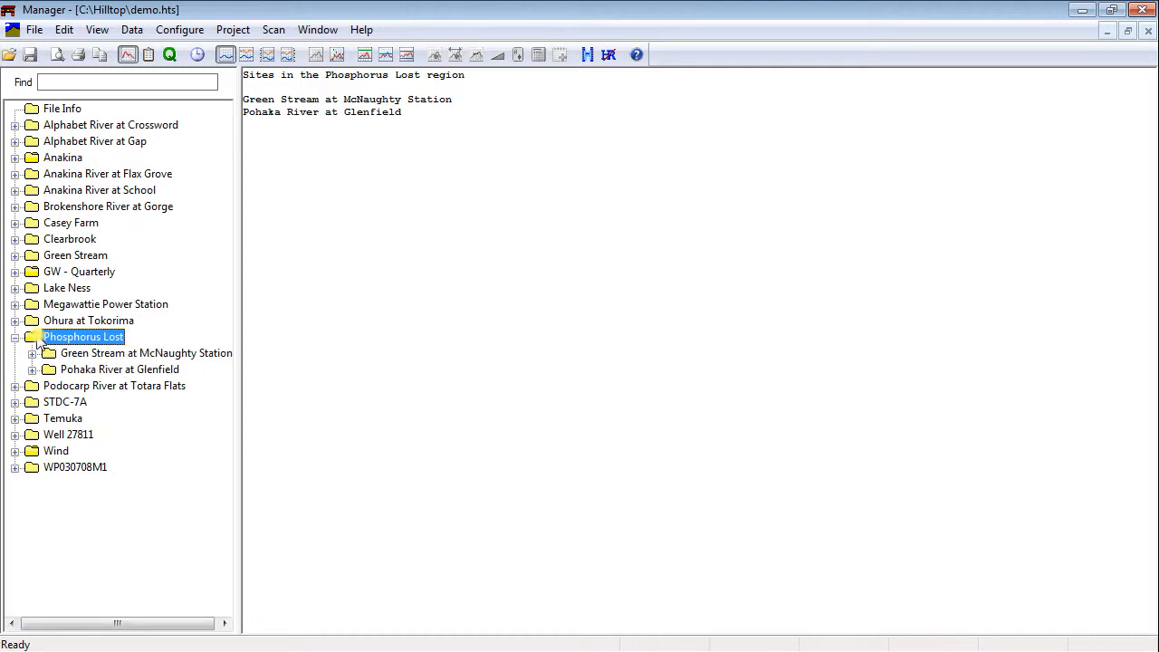
{"action": "key", "text": "Down"}
{"action": "key", "text": "Right"}
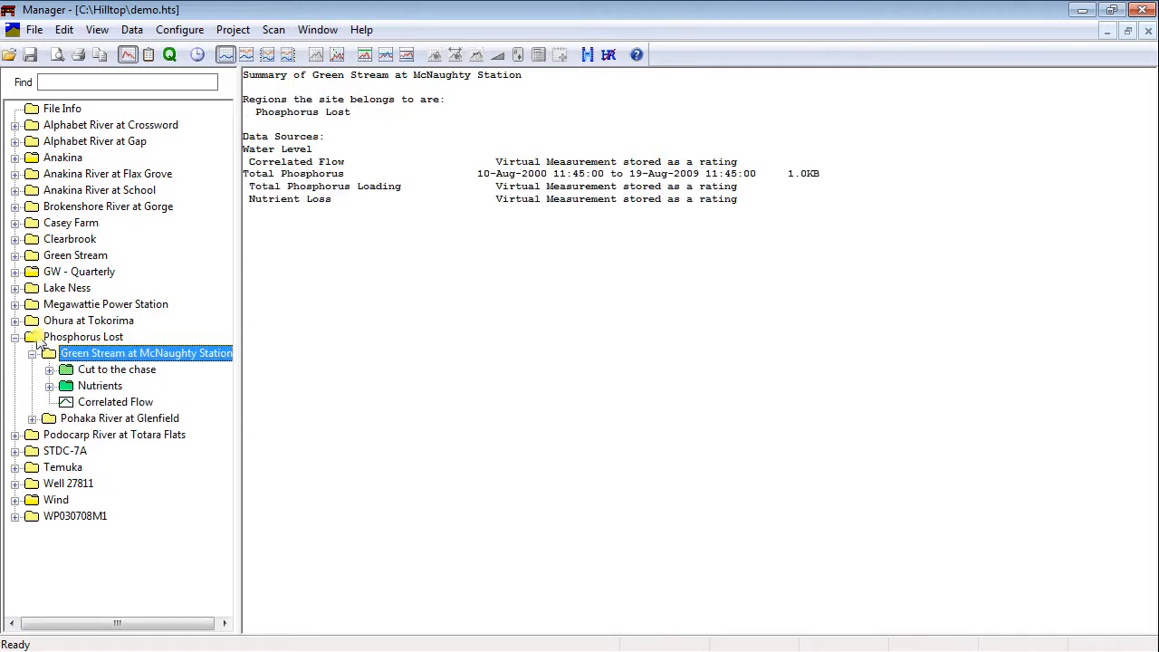
{"action": "key", "text": "Down"}
{"action": "key", "text": "Down"}
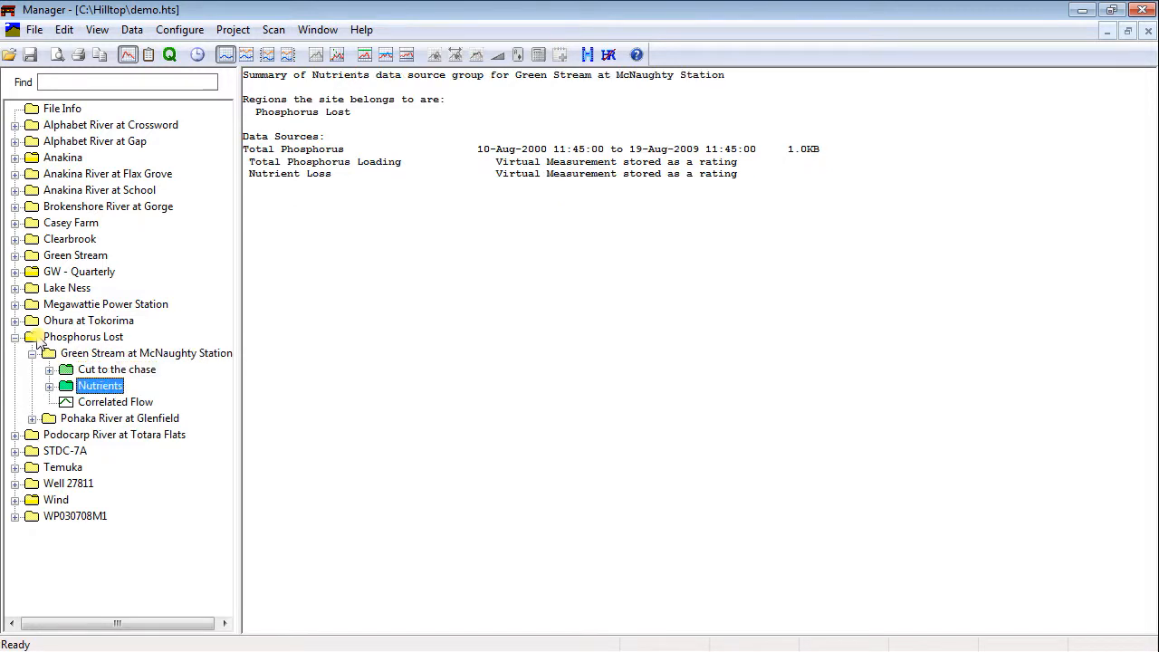
{"action": "key", "text": "Right"}
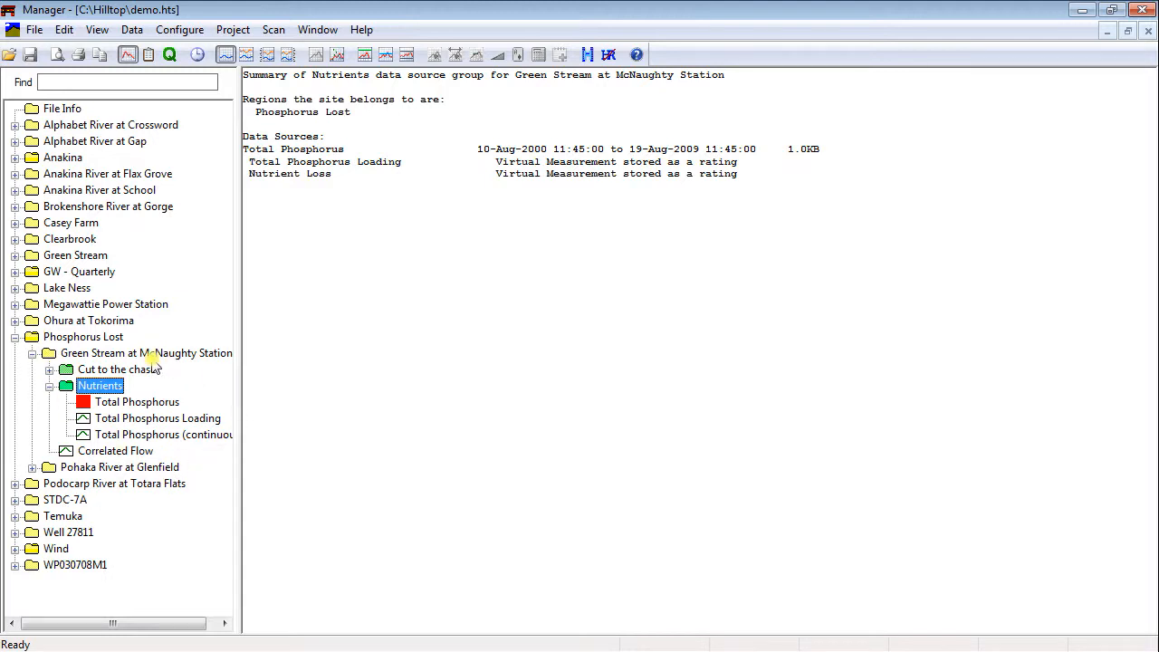
Look up the Total Phosphorus data source in the Data Source Editor and examine its group name on the tree.
{"action": "left_click", "coordinate": [63, 31]}
{"action": "left_click", "coordinate": [91, 72]}
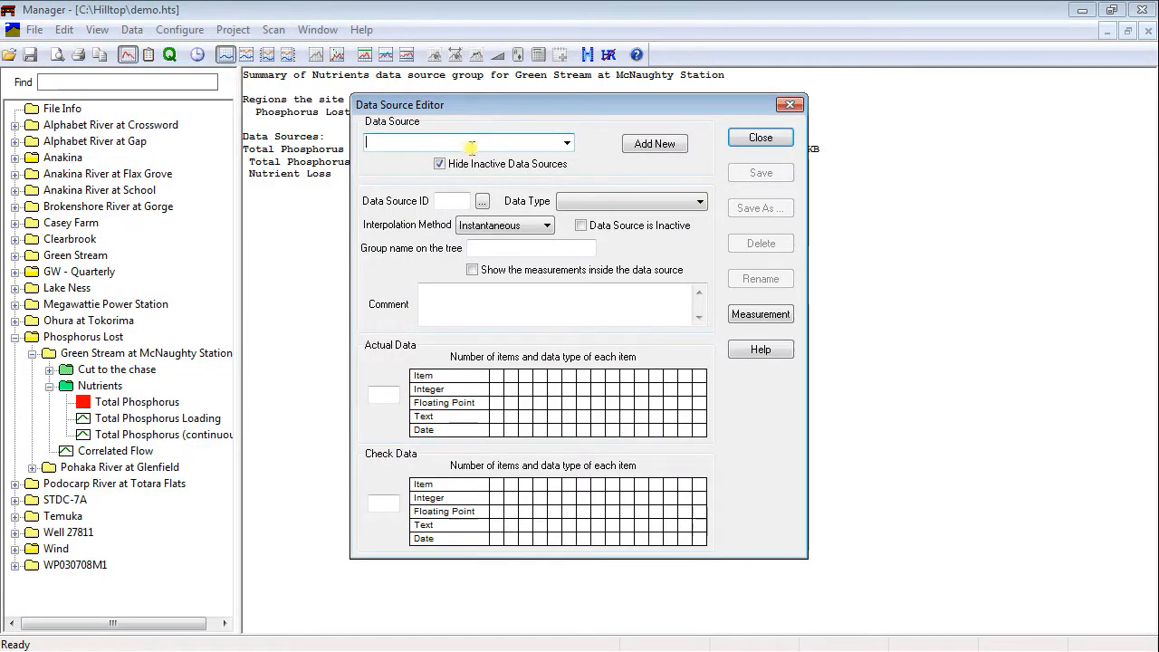
{"action": "left_click", "coordinate": [568, 143]}
{"action": "type", "text": "t"}
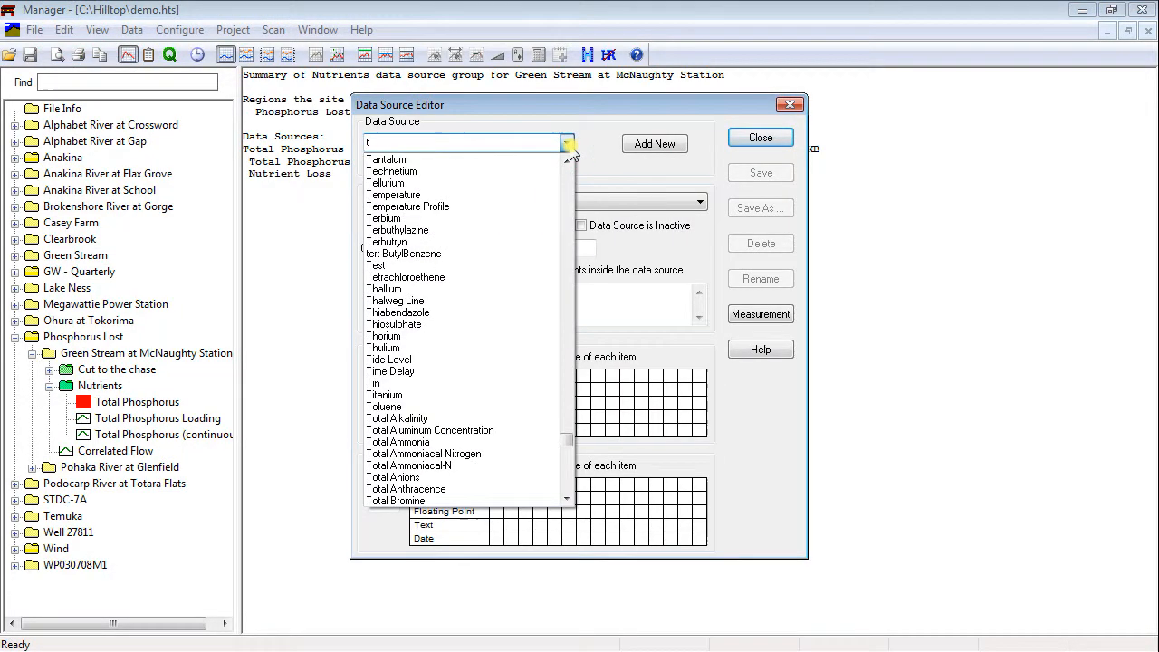
{"action": "type", "text": "otal phosp"}
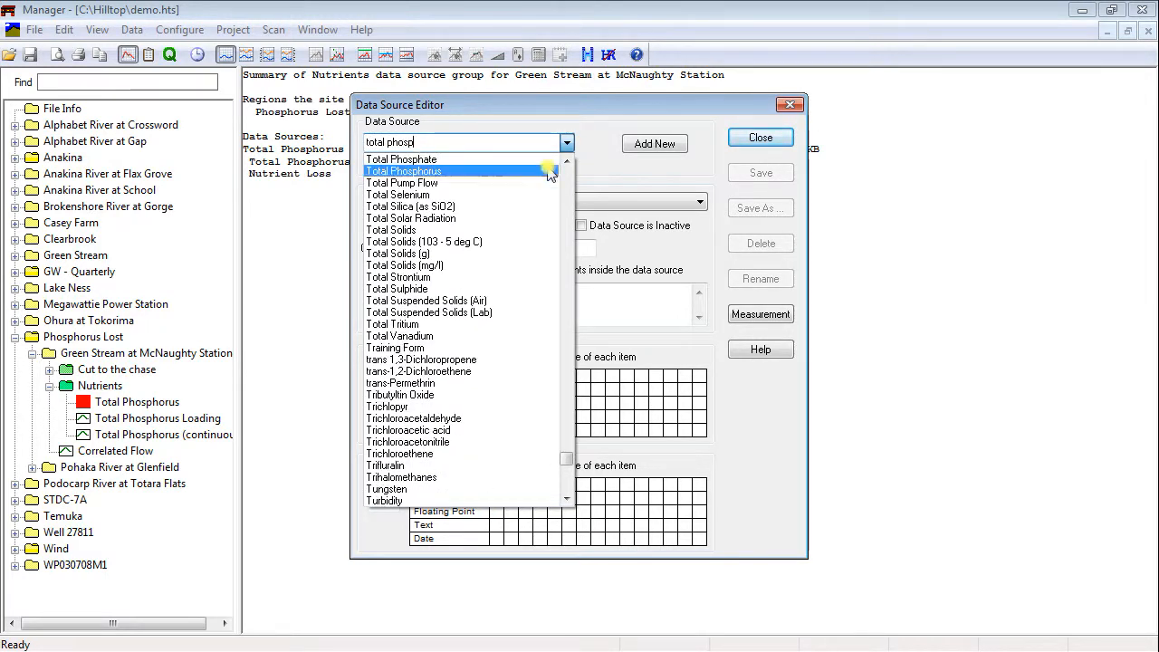
{"action": "left_click", "coordinate": [551, 171]}
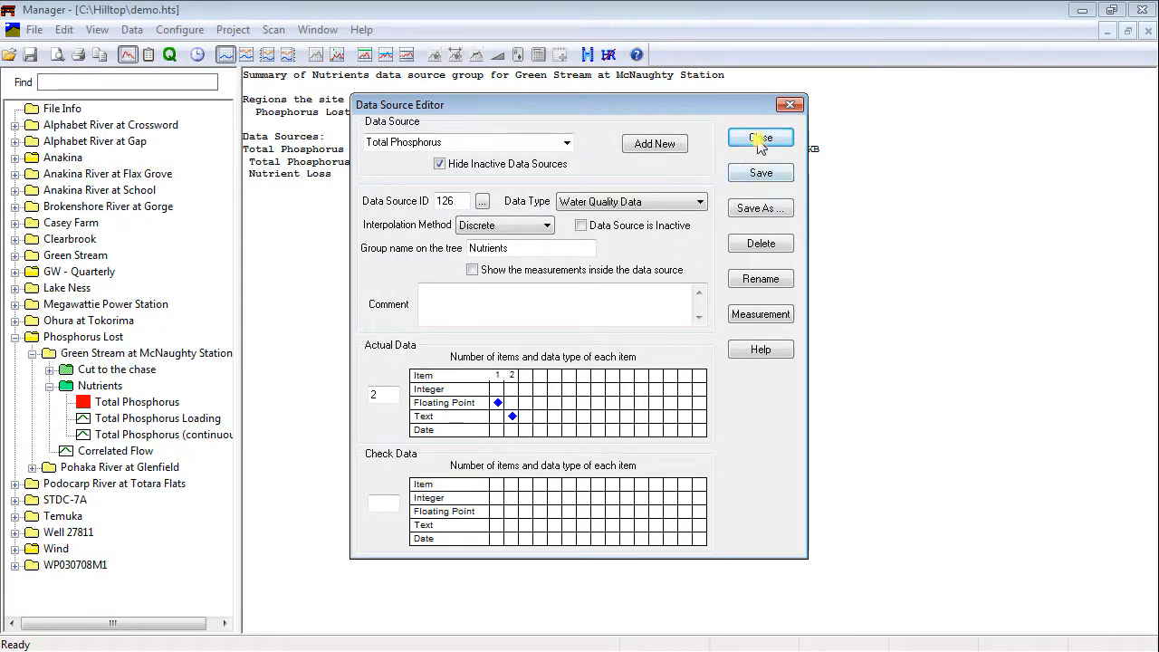
{"action": "left_click", "coordinate": [760, 137]}
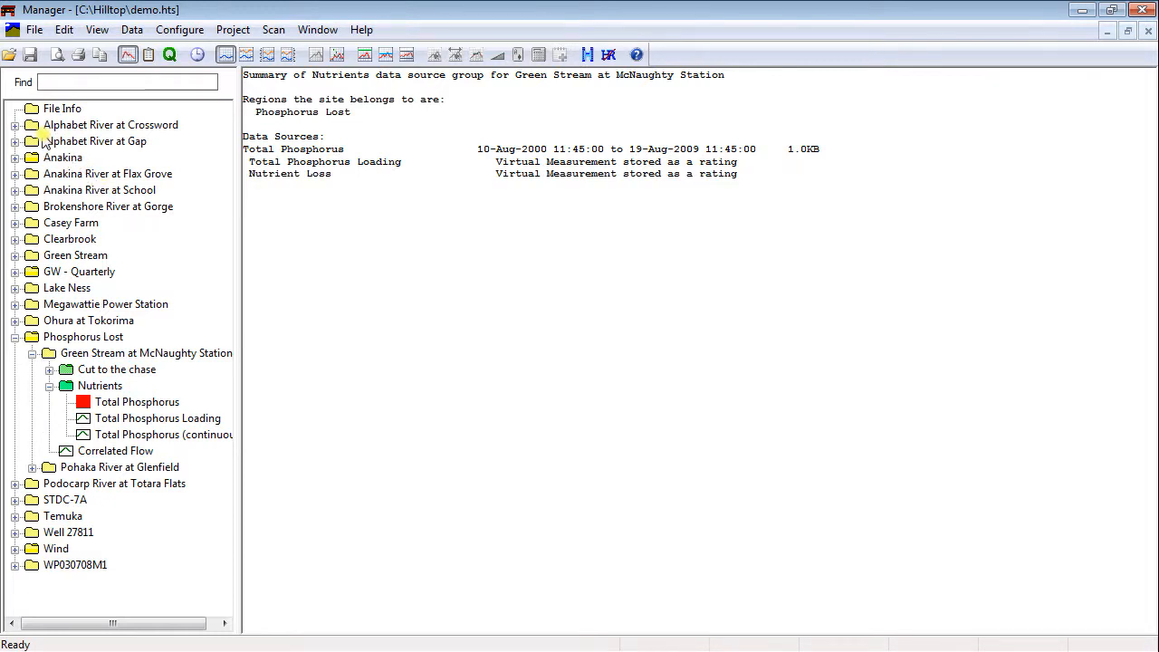
Expand Gauging Results under Alphabet River at Crossword to view its measurements, and open the Measurement Editor.
{"action": "left_click", "coordinate": [15, 125]}
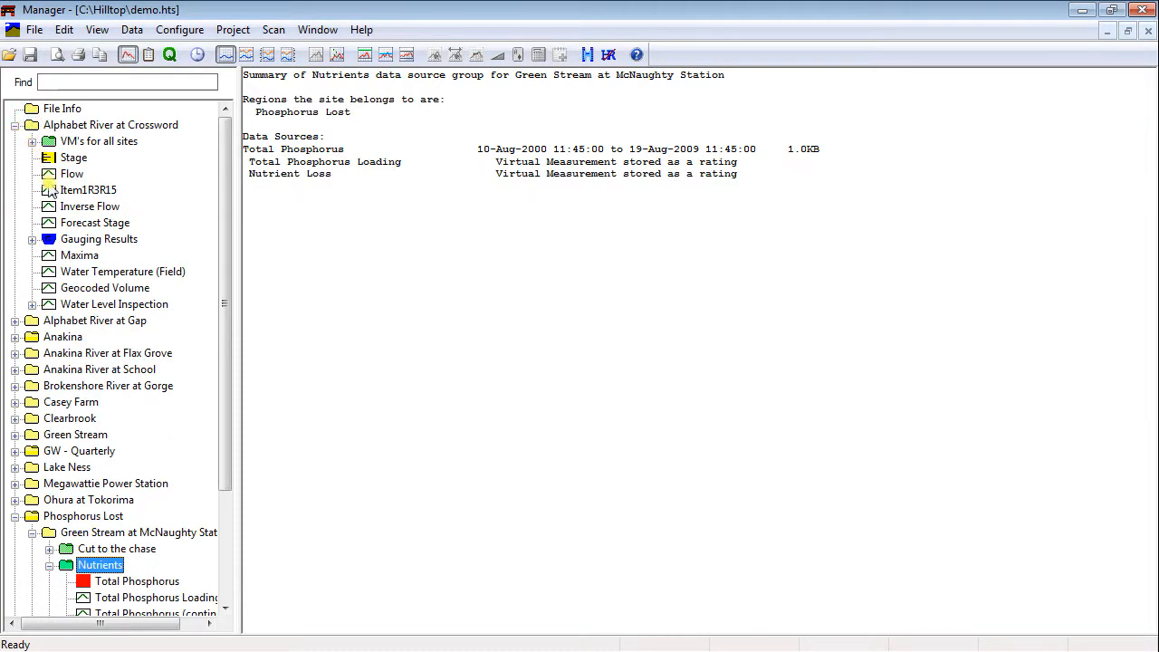
{"action": "left_click", "coordinate": [32, 239]}
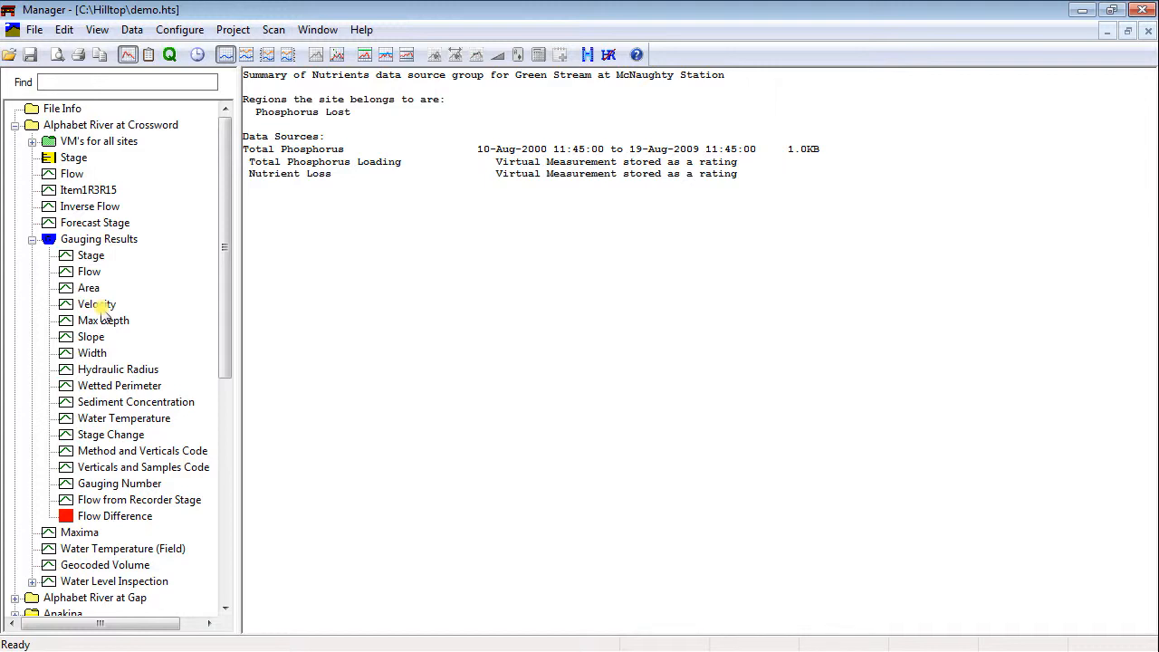
{"action": "left_click", "coordinate": [63, 29]}
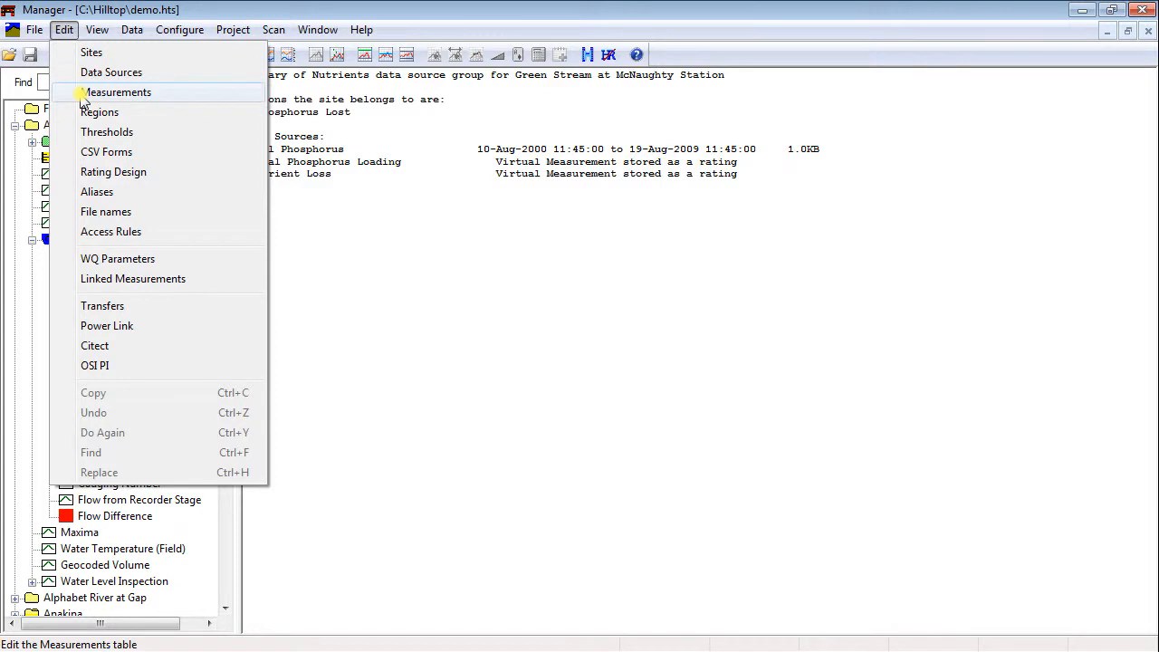
{"action": "left_click", "coordinate": [85, 94]}
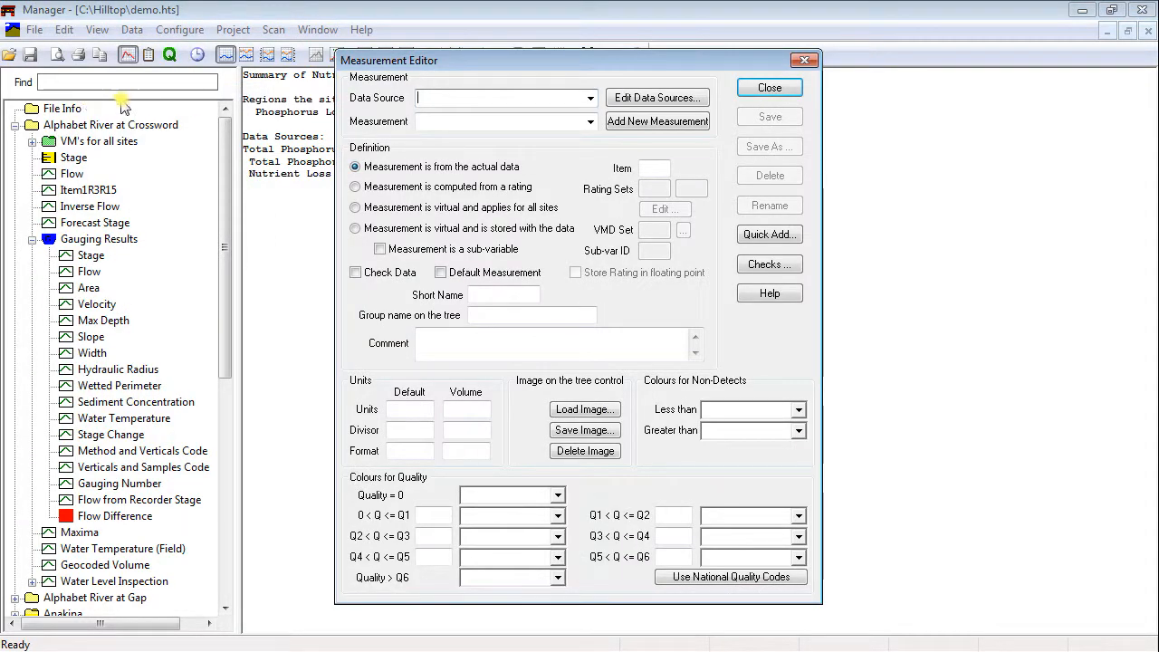